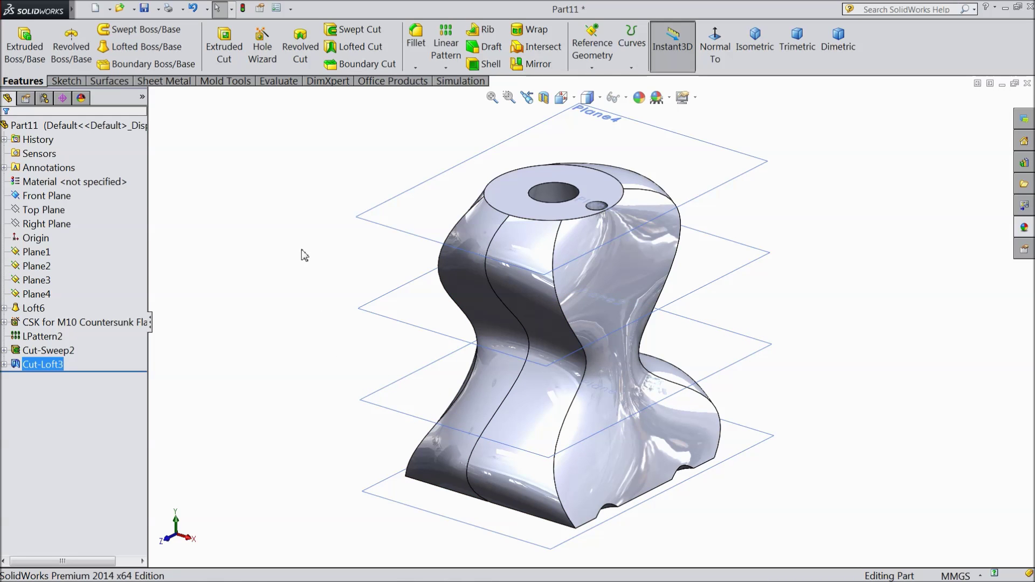
Step: Show a section view of the part along the Front Plane at 0.00mm offset
left_click(543, 98)
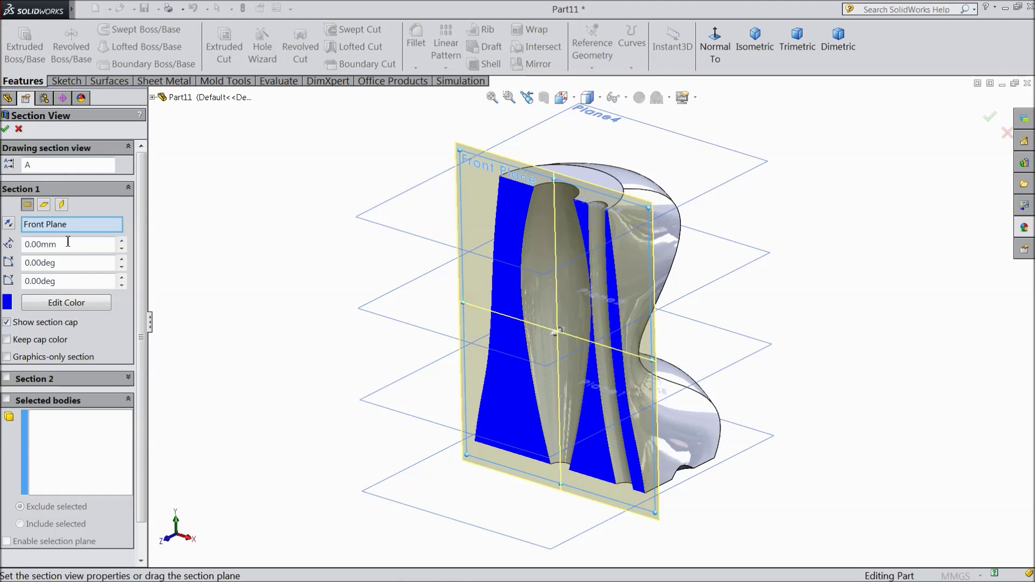
Step: Accept the Front Plane section view and orbit to inspect the cut interior
left_click(5, 129)
mouse_move(273, 228)
middle_mouse_down()
mouse_move(308, 162)
mouse_move(305, 221)
middle_mouse_up()
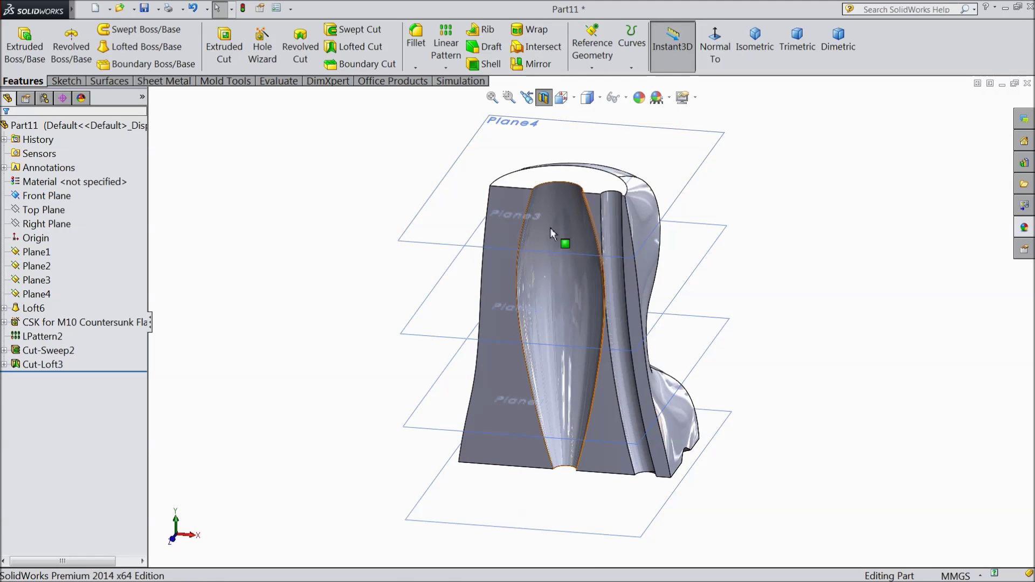
mouse_move(339, 256)
middle_mouse_down()
mouse_move(358, 209)
mouse_move(314, 242)
middle_mouse_up()
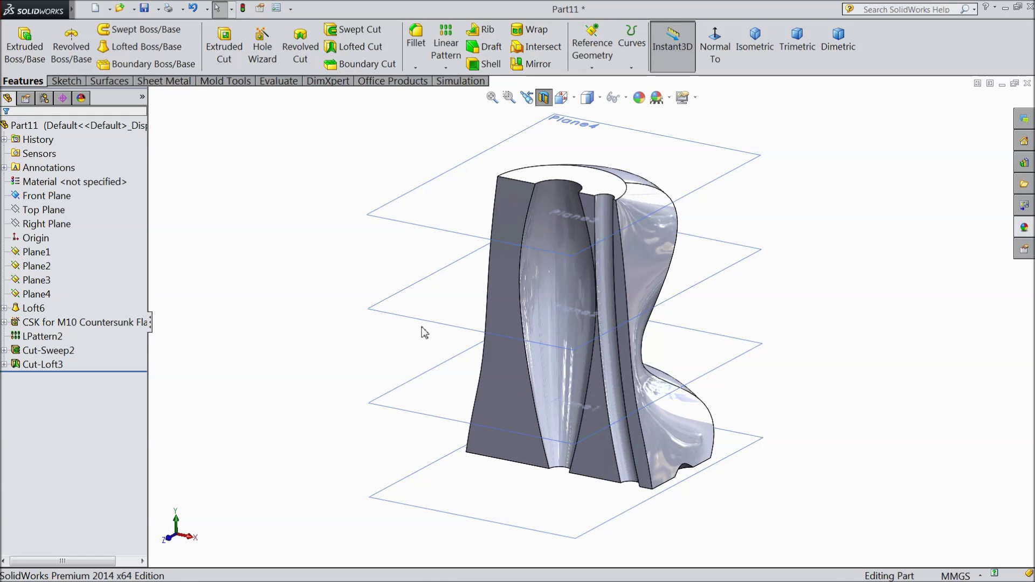
Step: Delete the Cut-Loft3 feature, confirming the deletion
left_click(535, 299)
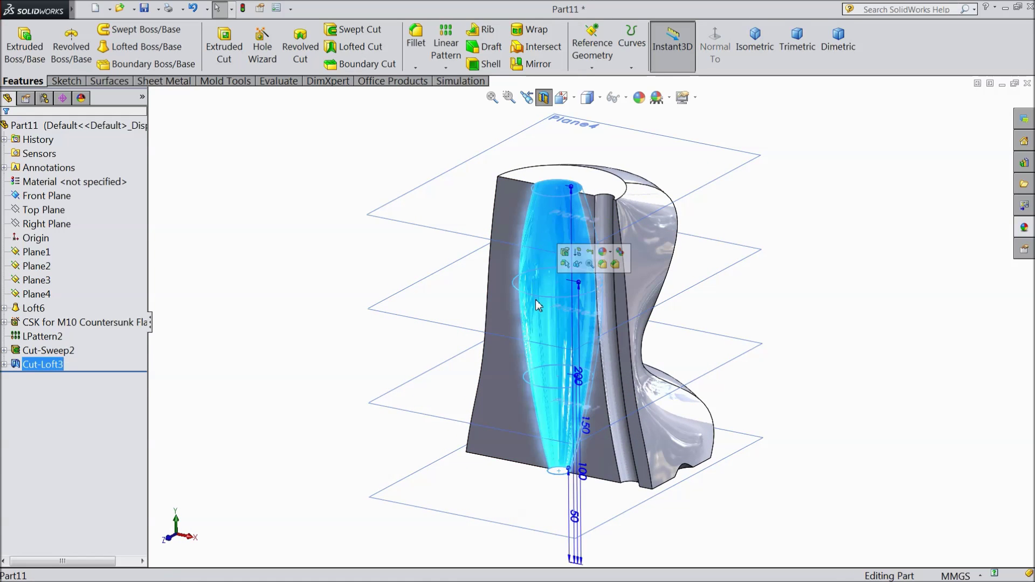
right_click(37, 367)
left_click(72, 381)
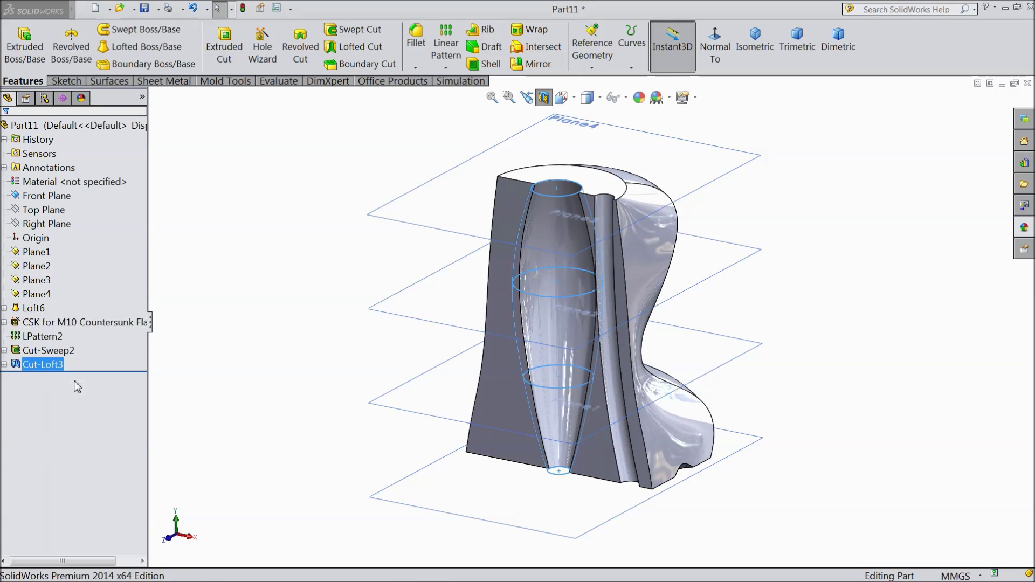
left_click(593, 221)
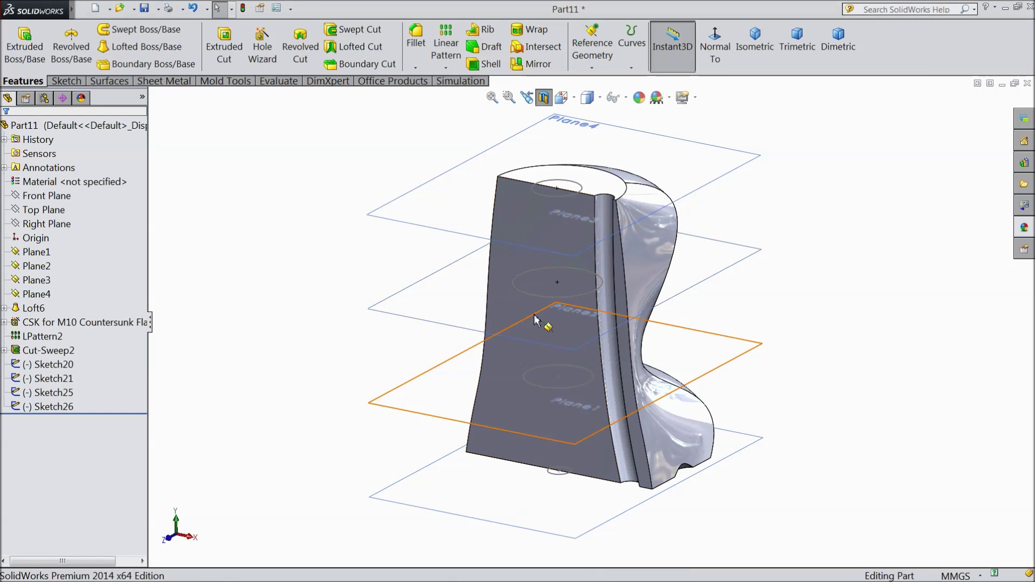
mouse_move(291, 303)
middle_mouse_down()
mouse_move(301, 230)
mouse_move(277, 311)
middle_mouse_up()
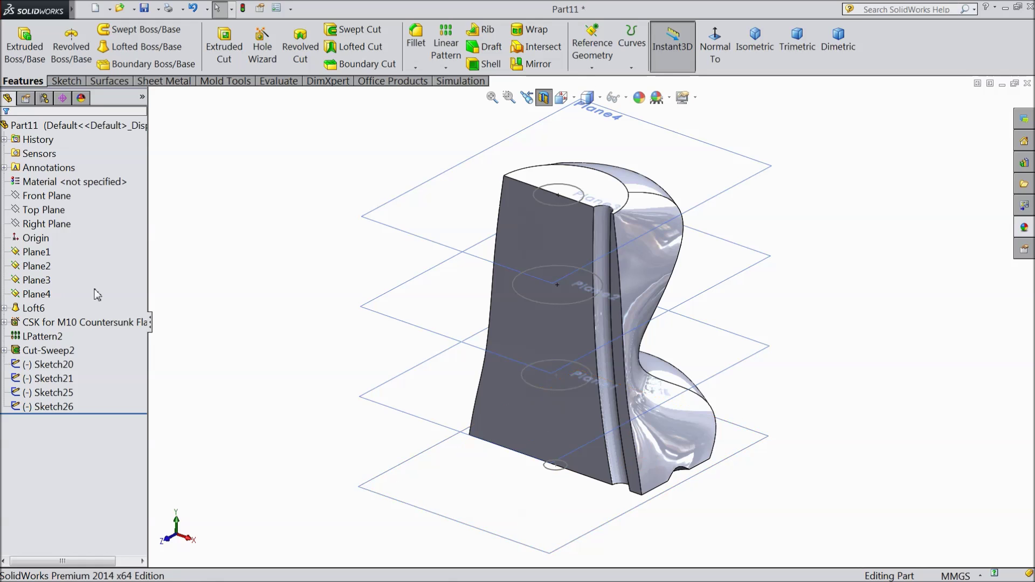
Step: Hide reference planes Plane1 through Plane4
left_click_drag(67, 249, 34, 297)
right_click(34, 299)
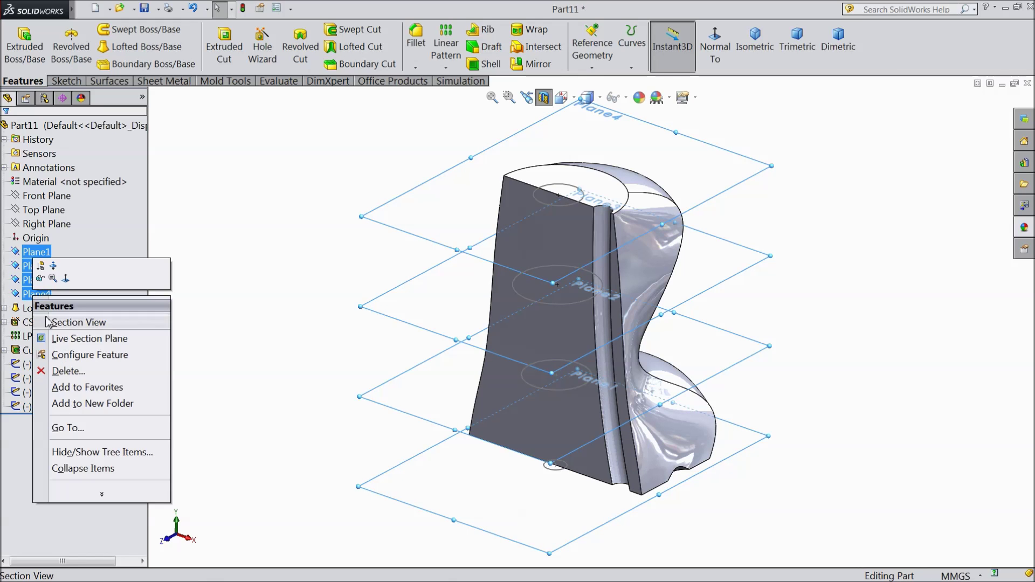
left_click(40, 279)
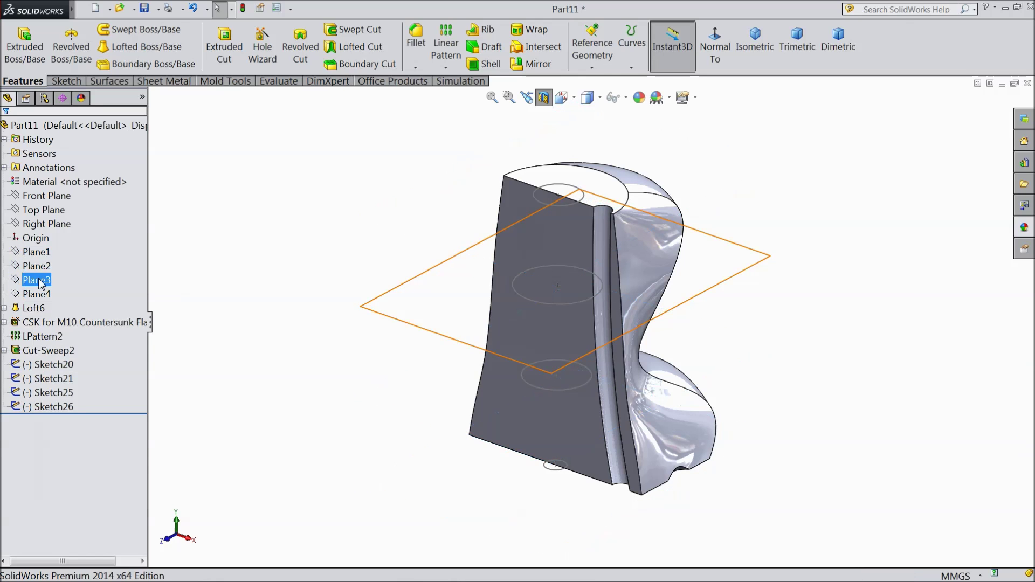
Step: Start a new sketch, Sketch27, on the Front Plane
middle_click_drag(420, 293, 409, 295)
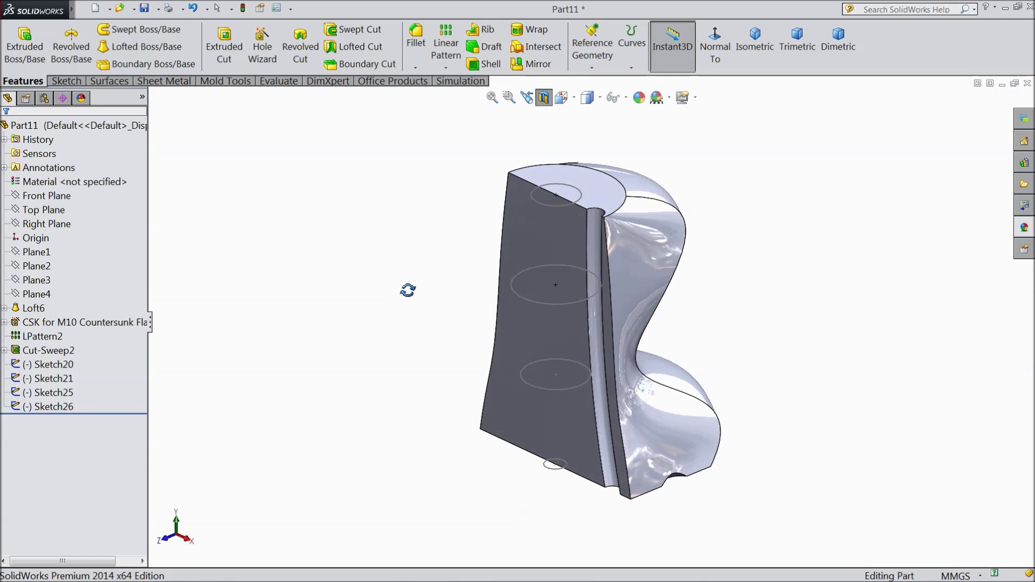
left_click(47, 197)
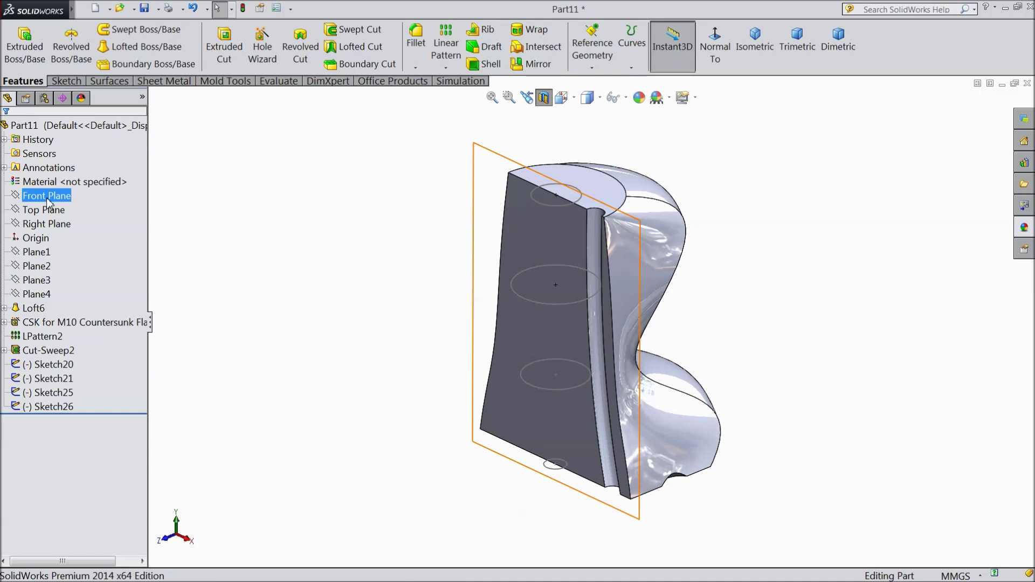
left_click(48, 203)
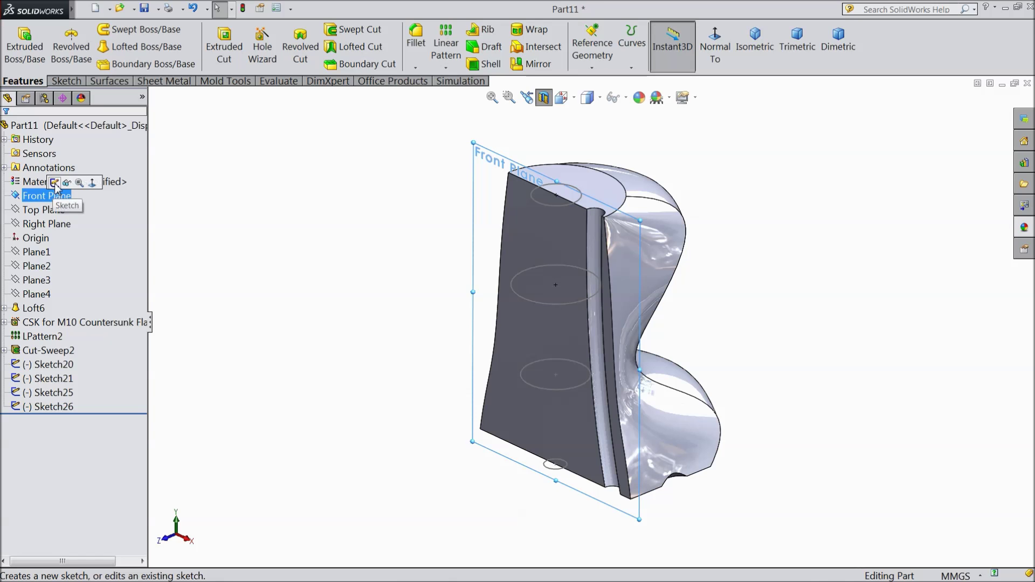
left_click(54, 182)
left_click(726, 64)
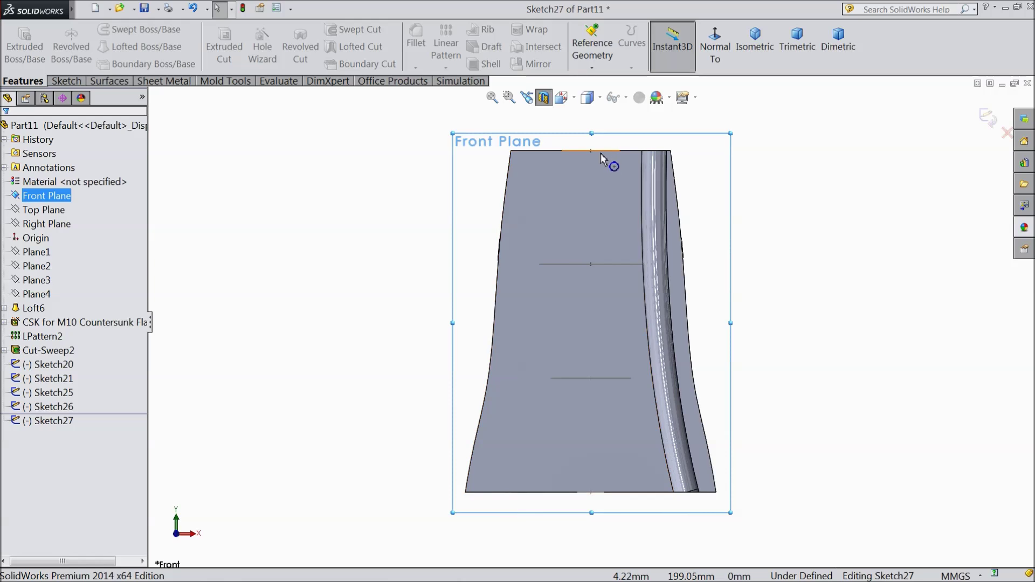
Step: Convert the profile lines of Sketch20, 21, 26 and 25 into Sketch27
left_click(601, 153)
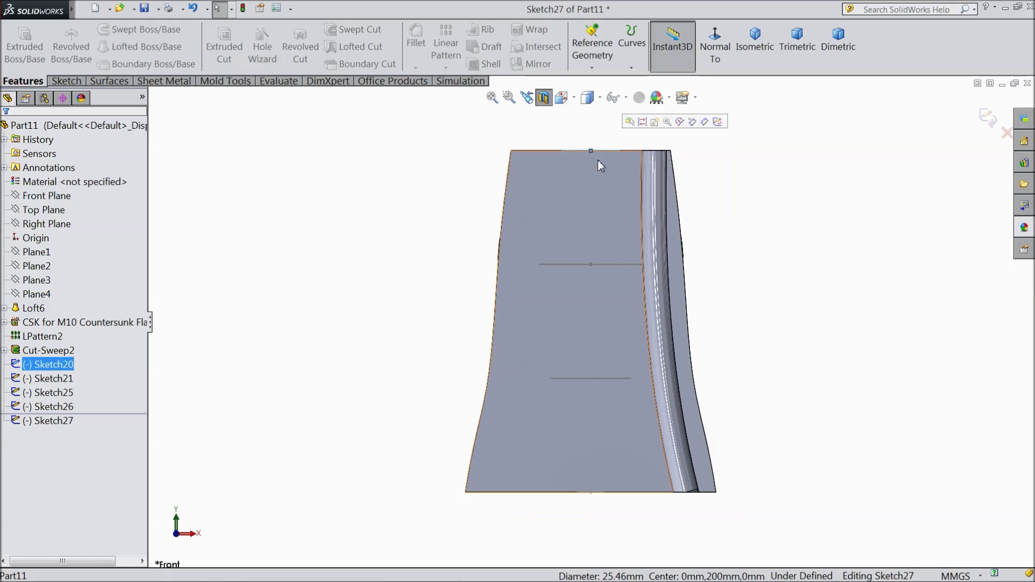
left_click(596, 265, "ctrl")
left_click(596, 379, "ctrl")
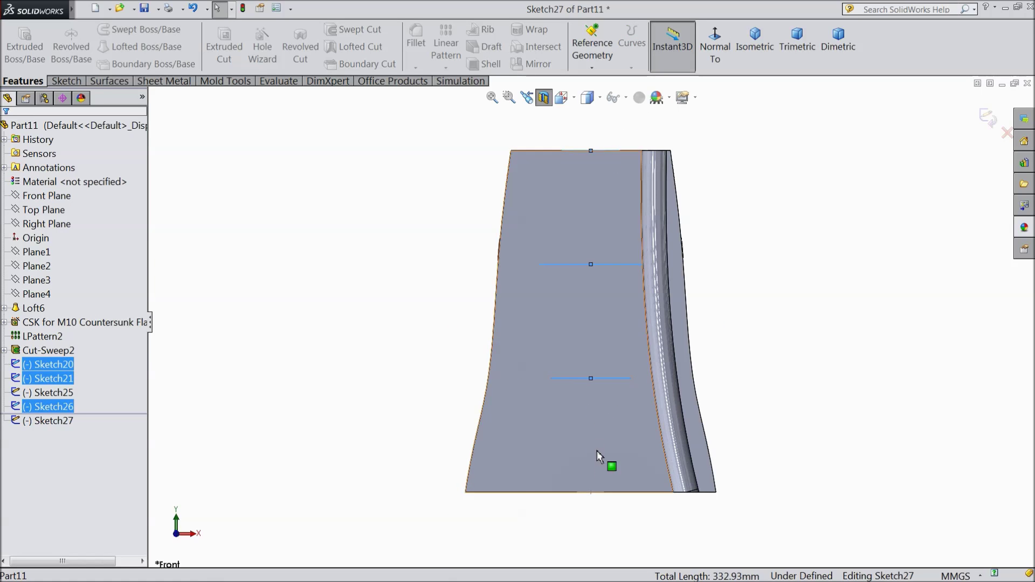
left_click(597, 493, "ctrl")
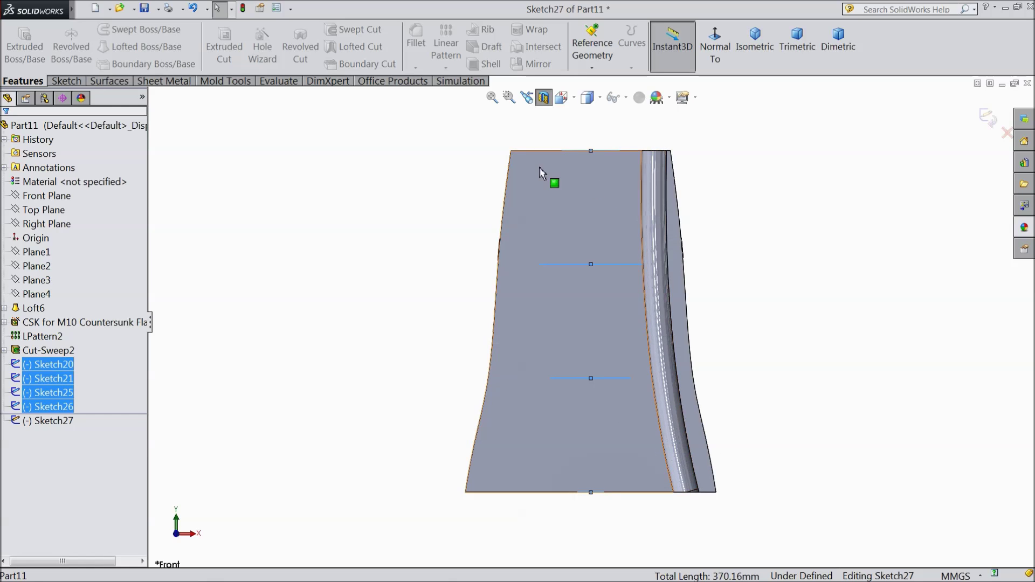
left_click(65, 81)
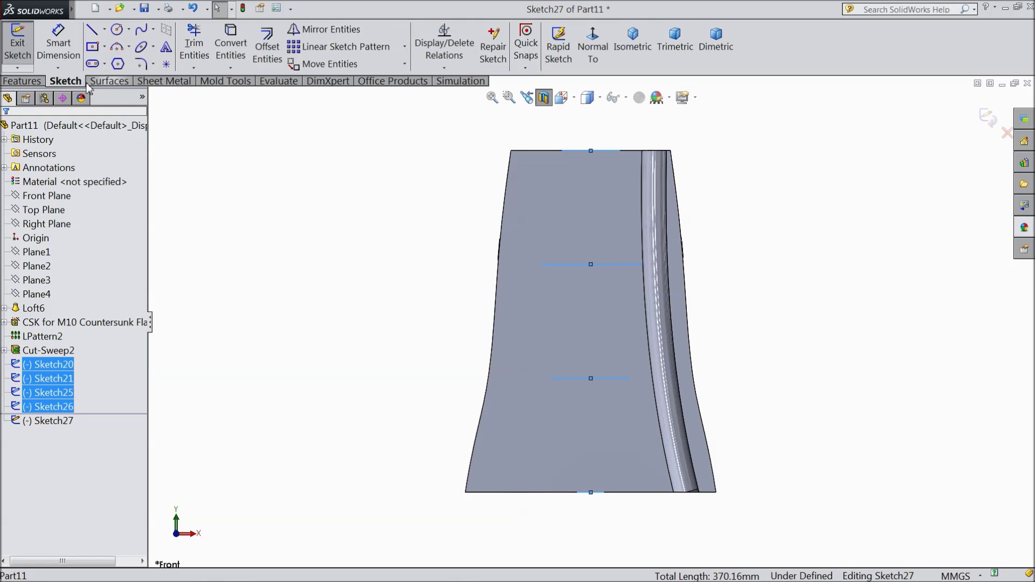
left_click(238, 52)
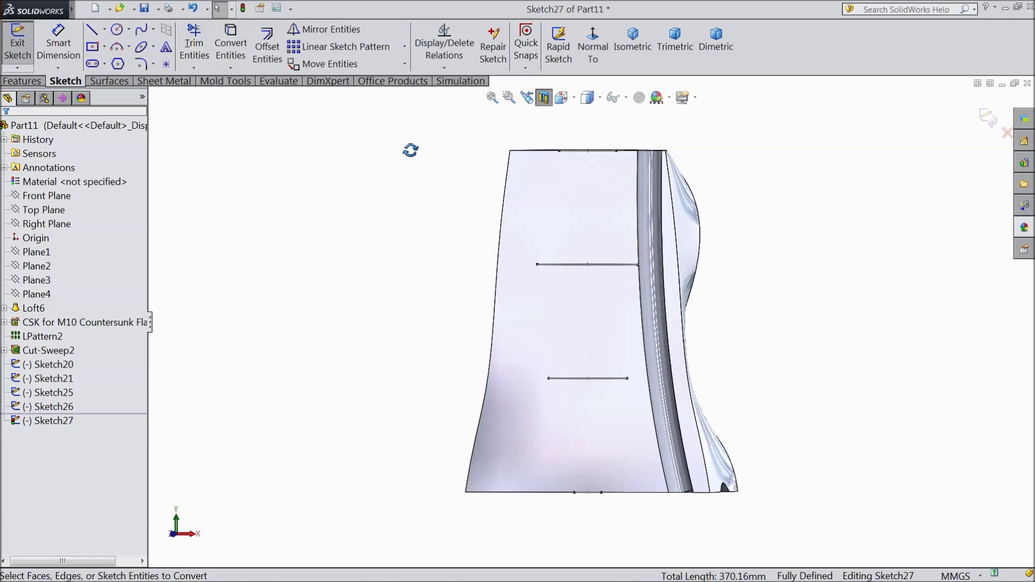
middle_click_drag(424, 153, 393, 233)
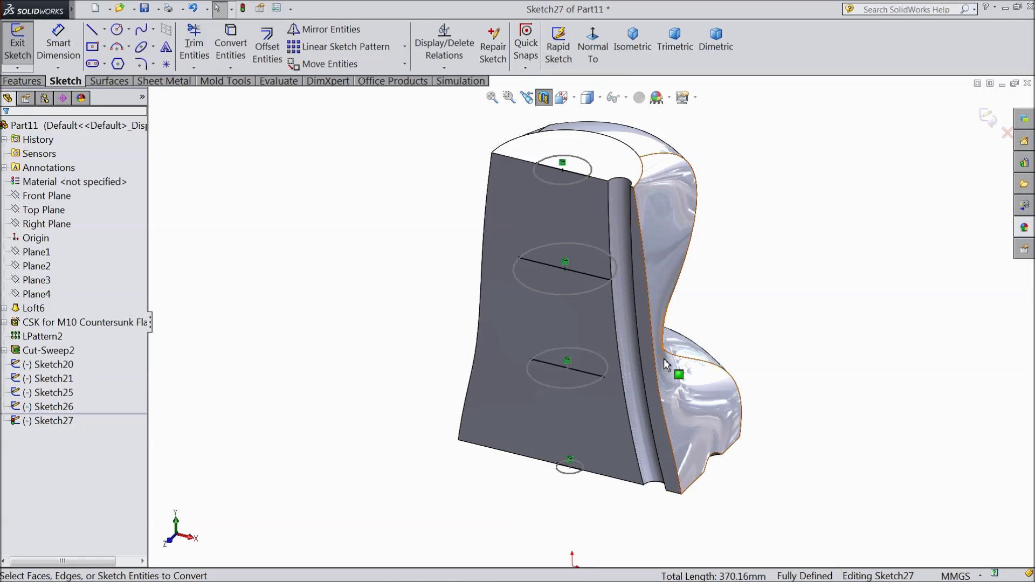
Step: Make the four converted lines, Line5 to Line8, construction geometry
scroll(664, 358, "down", 3)
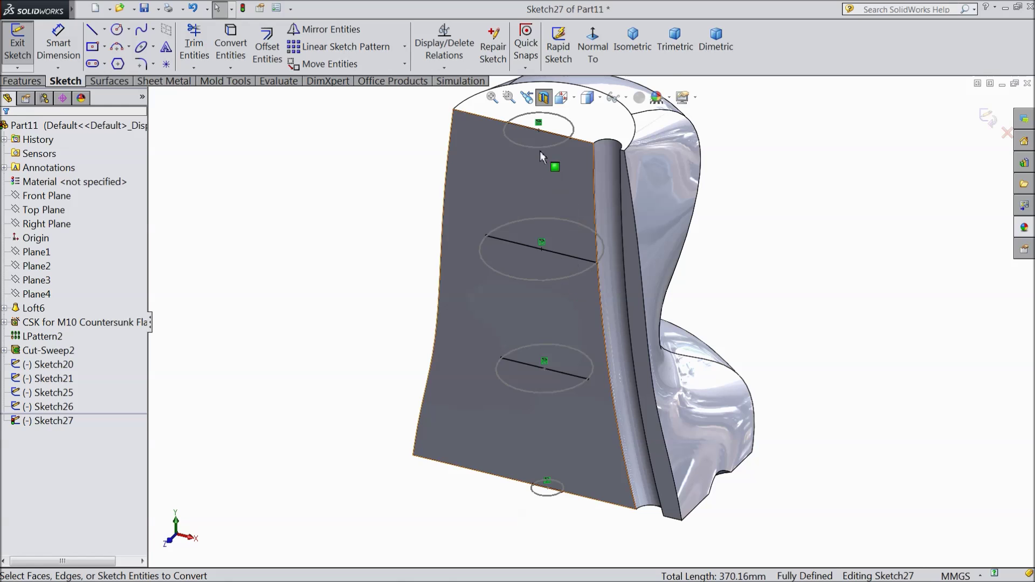
left_click(533, 129)
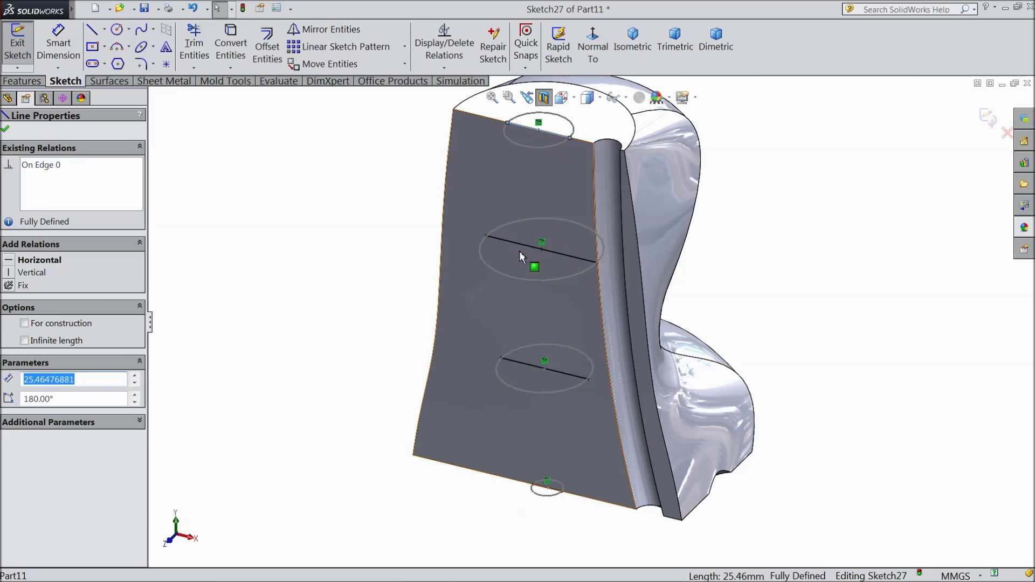
left_click(561, 254, "ctrl")
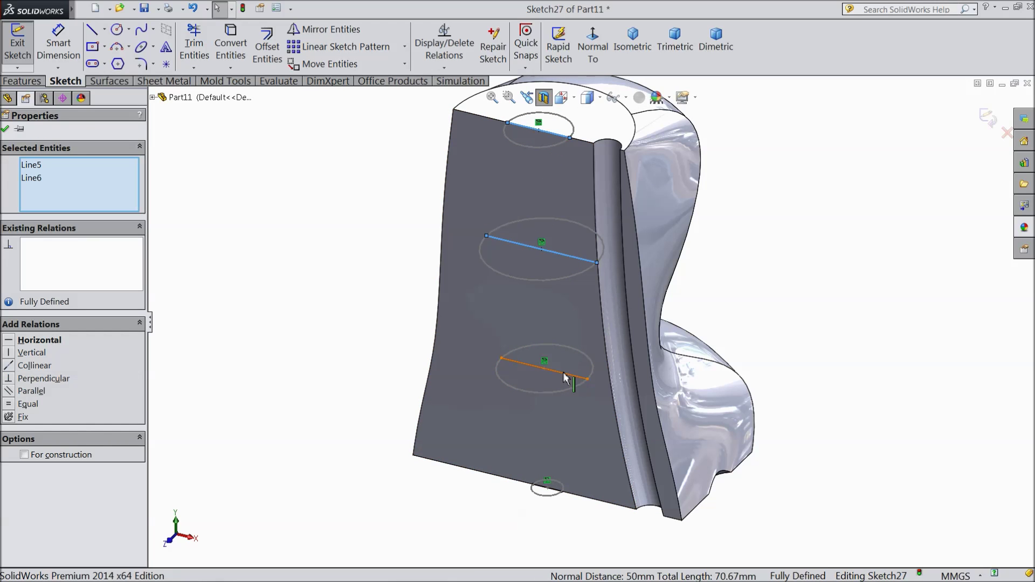
left_click(565, 377, "ctrl")
left_click(556, 492, "ctrl")
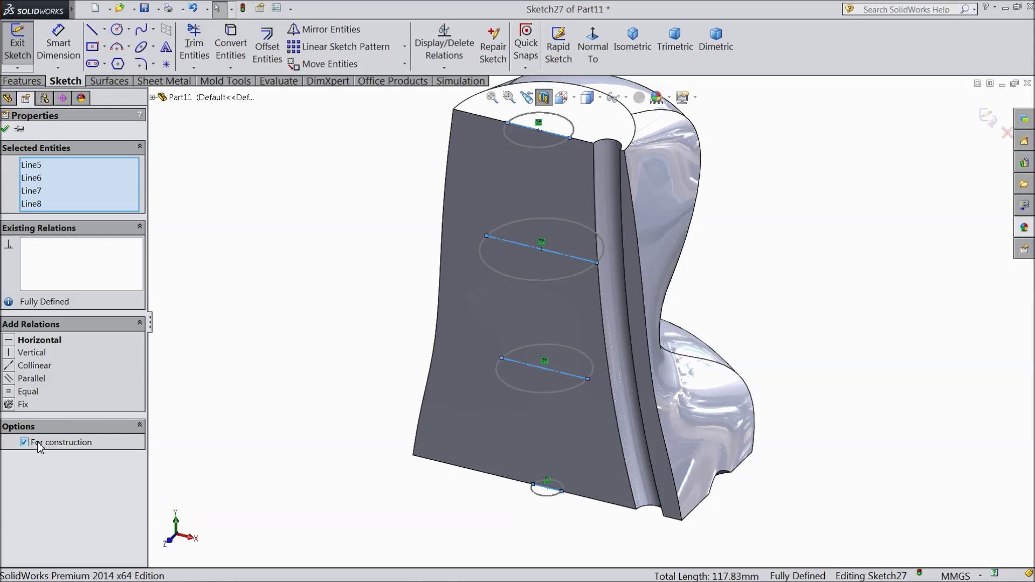
left_click(6, 130)
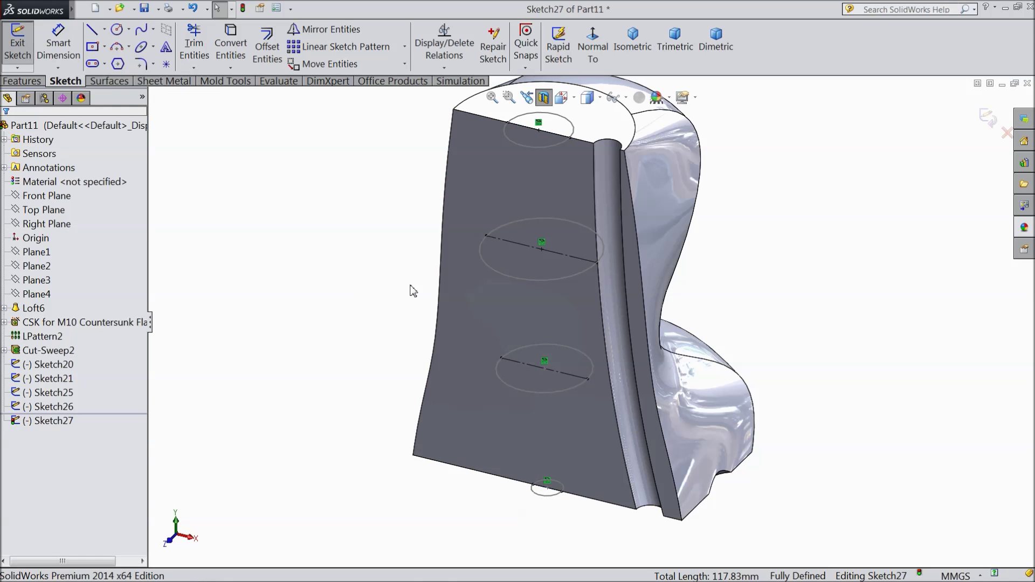
scroll(563, 211, "down", 2)
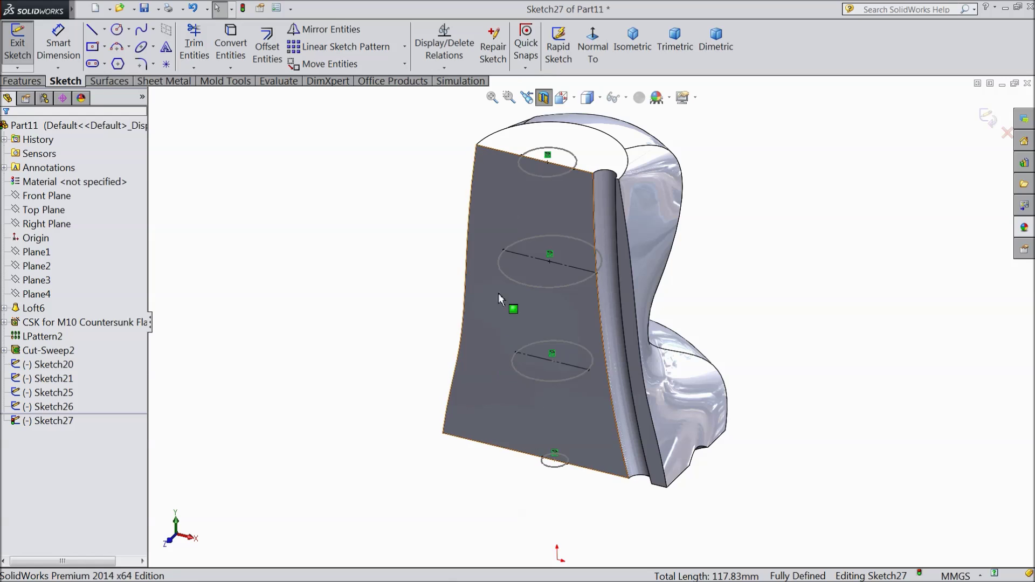
Step: Draw an S-shaped spline from the top line's end, via the middle line's end, to the bottom line's end
left_click(592, 46)
left_click(142, 29)
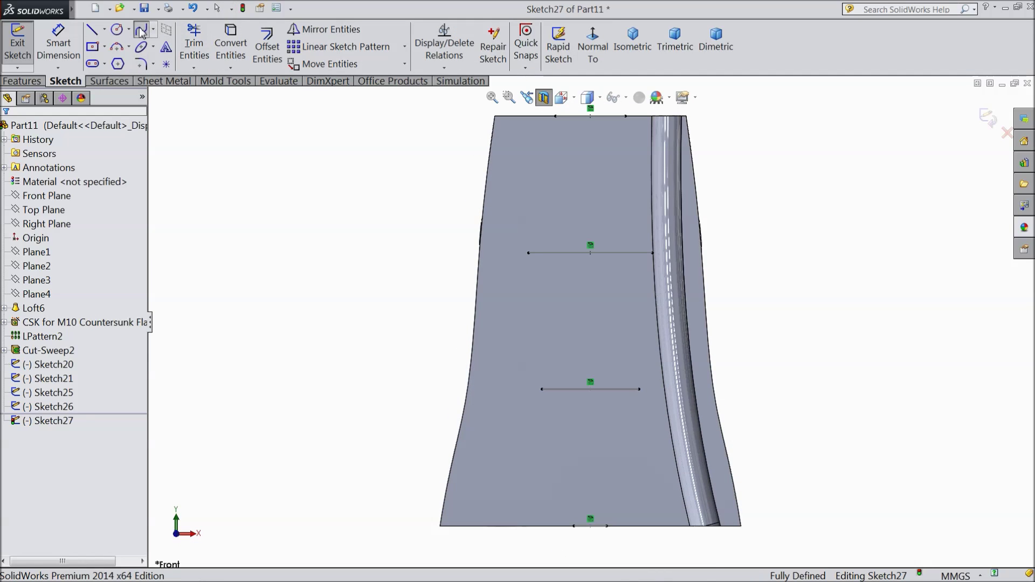
scroll(555, 266, "up", 2)
scroll(573, 193, "down", 4)
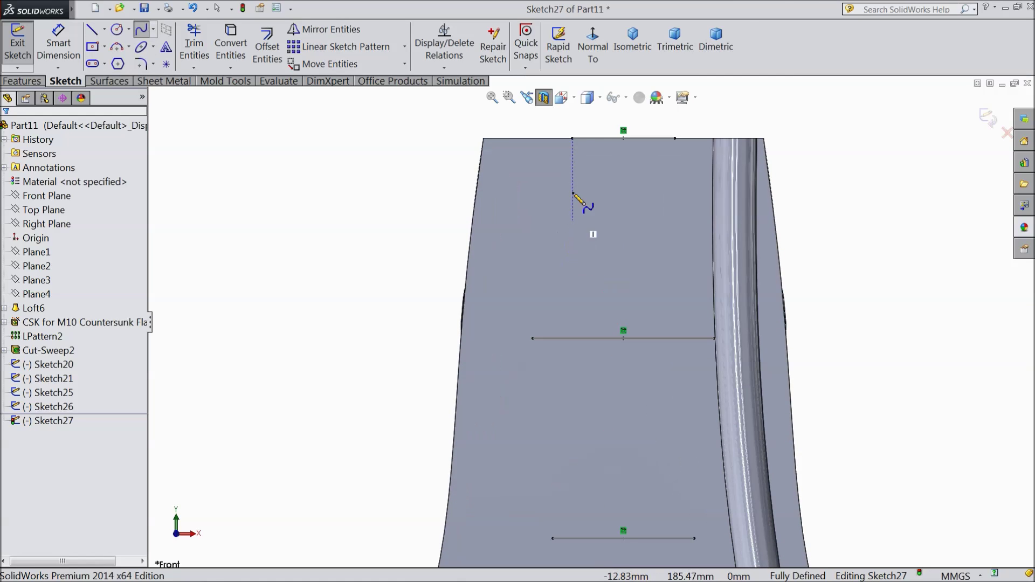
left_click(572, 138)
left_click(504, 193)
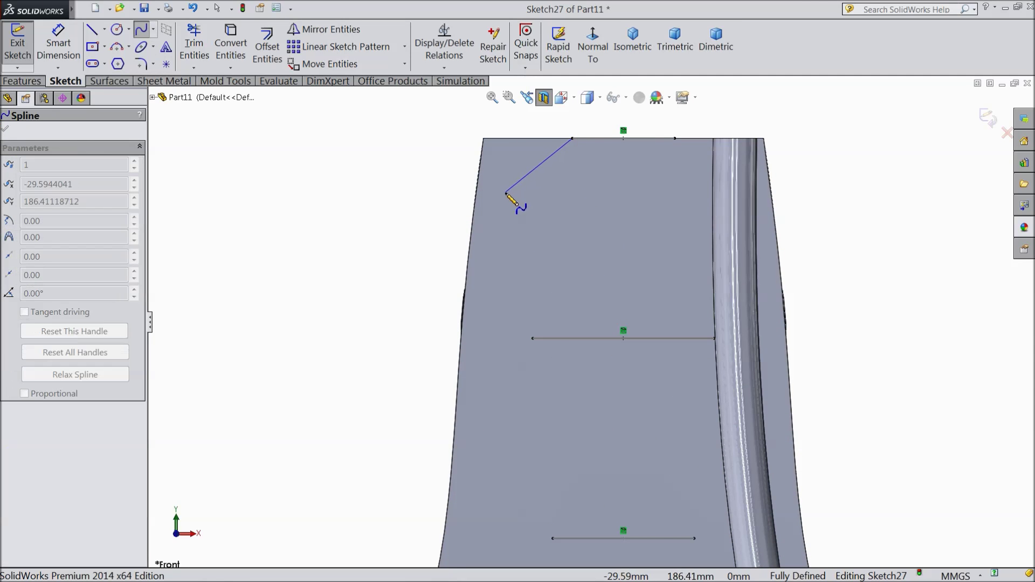
left_click(494, 261)
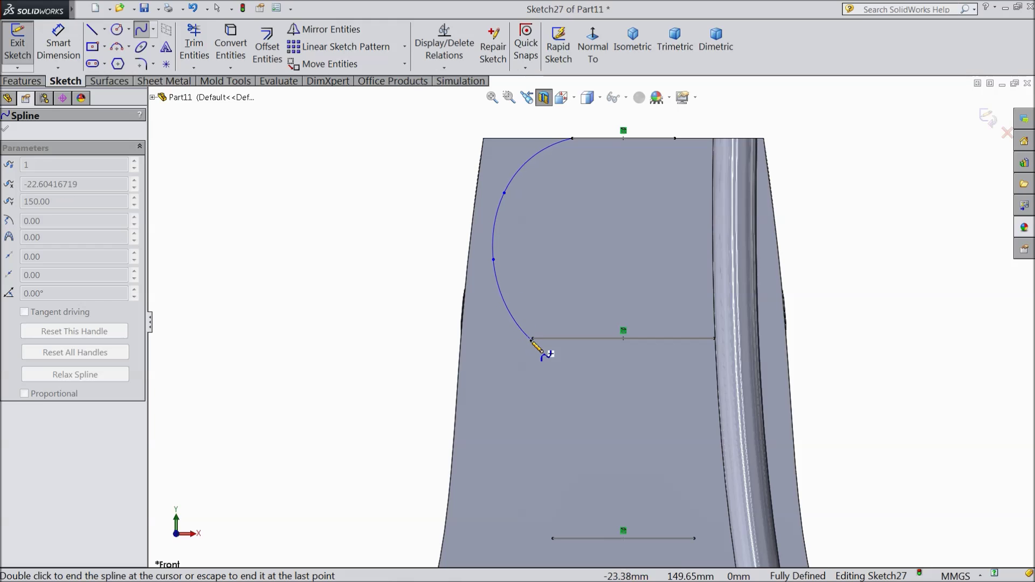
left_click(533, 338)
left_click(577, 402)
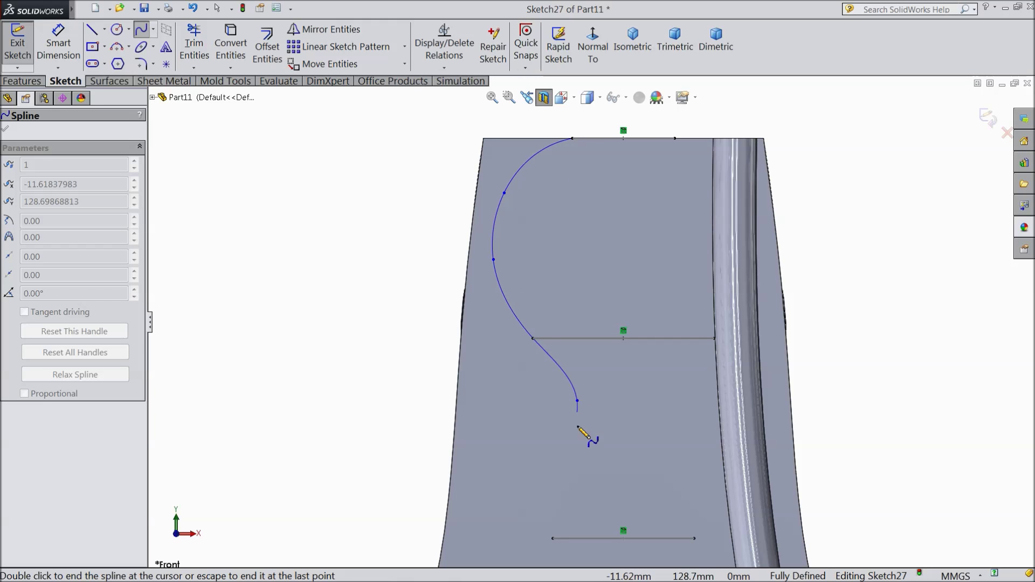
left_click(577, 475)
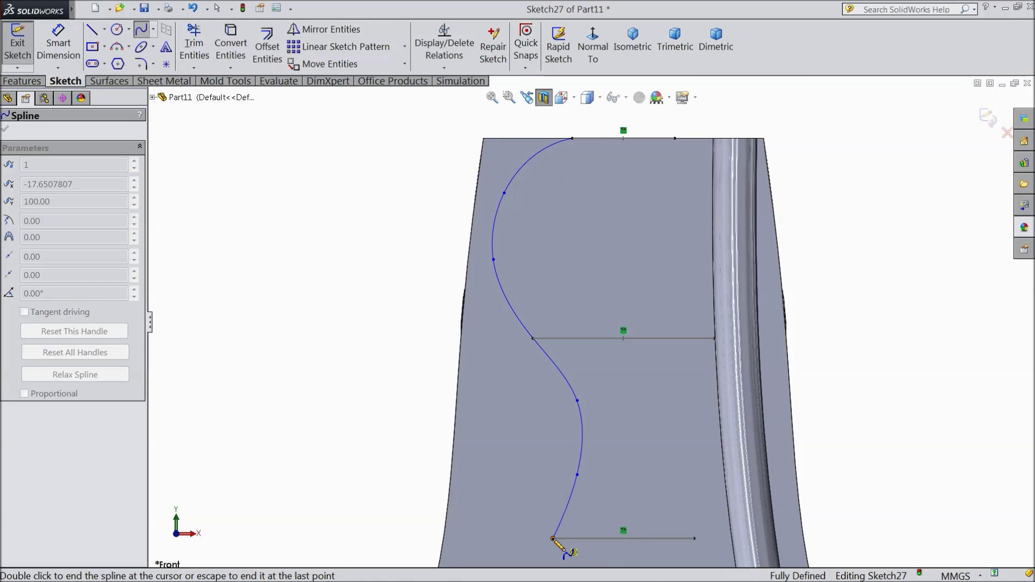
left_click(552, 539)
Step: Finish the spline, check it in 3D, and exit Sketch27
key("z")
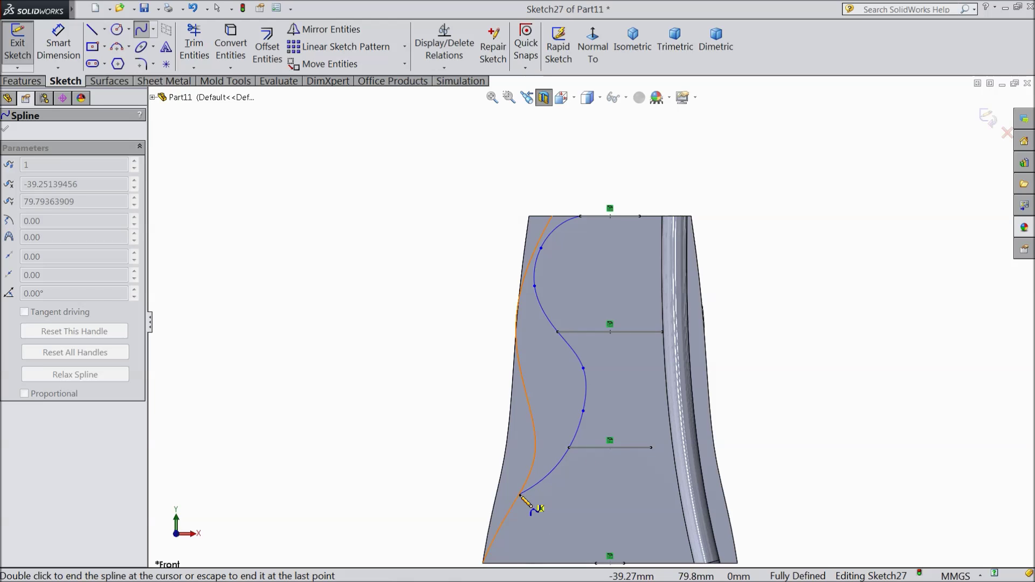
key("z")
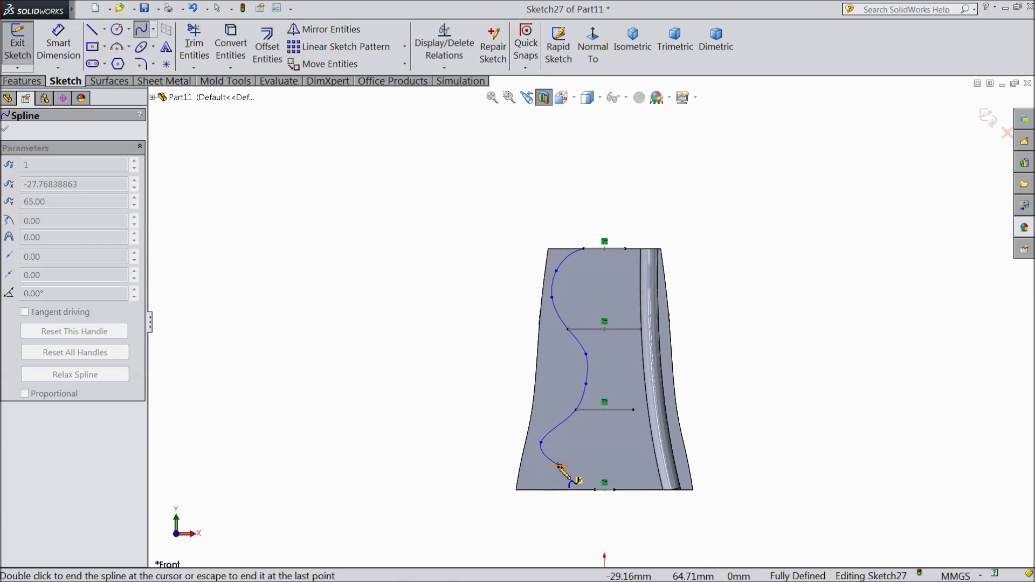
scroll(597, 468, "up", 3)
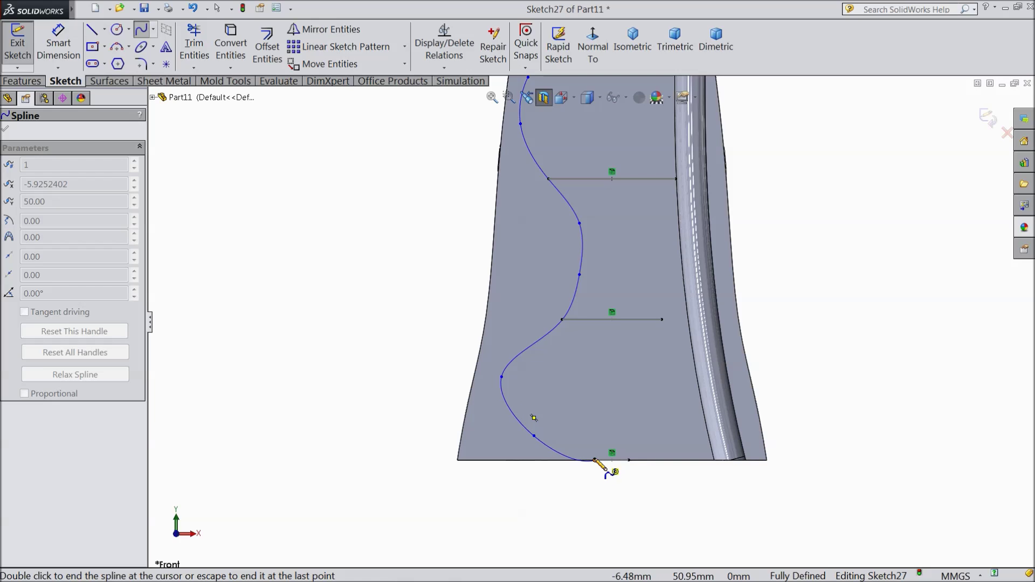
right_click(647, 496)
left_click(671, 163)
scroll(652, 289, "down", 2)
scroll(652, 289, "down", 2)
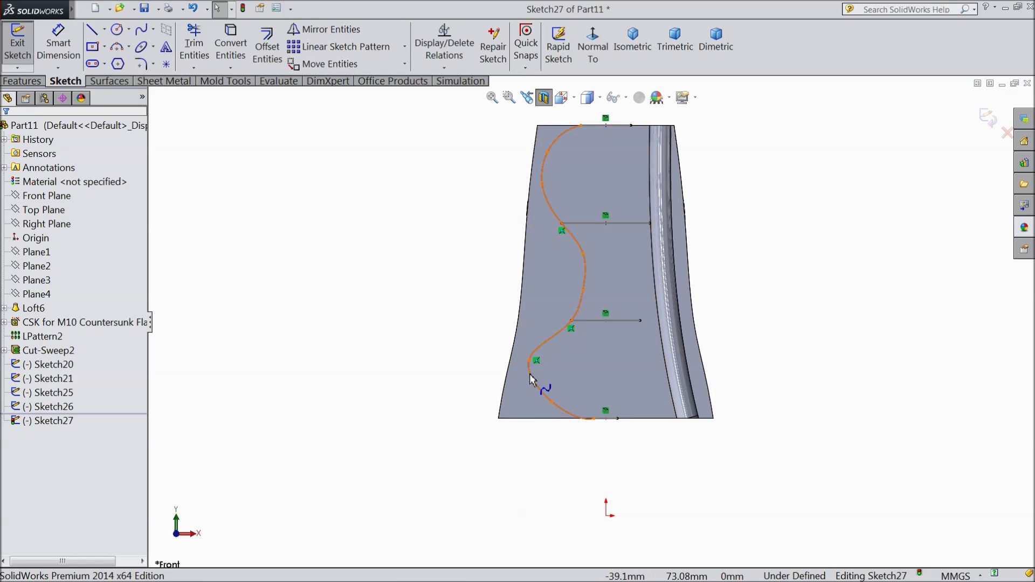
left_click_drag(561, 236, 554, 176)
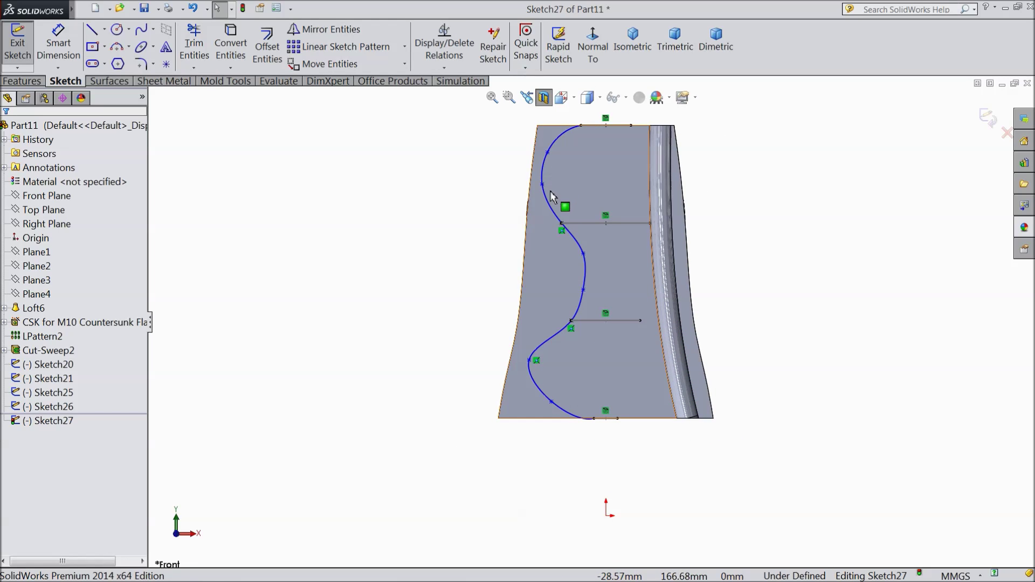
mouse_move(737, 180)
middle_mouse_down()
mouse_move(721, 258)
mouse_move(672, 209)
middle_mouse_up()
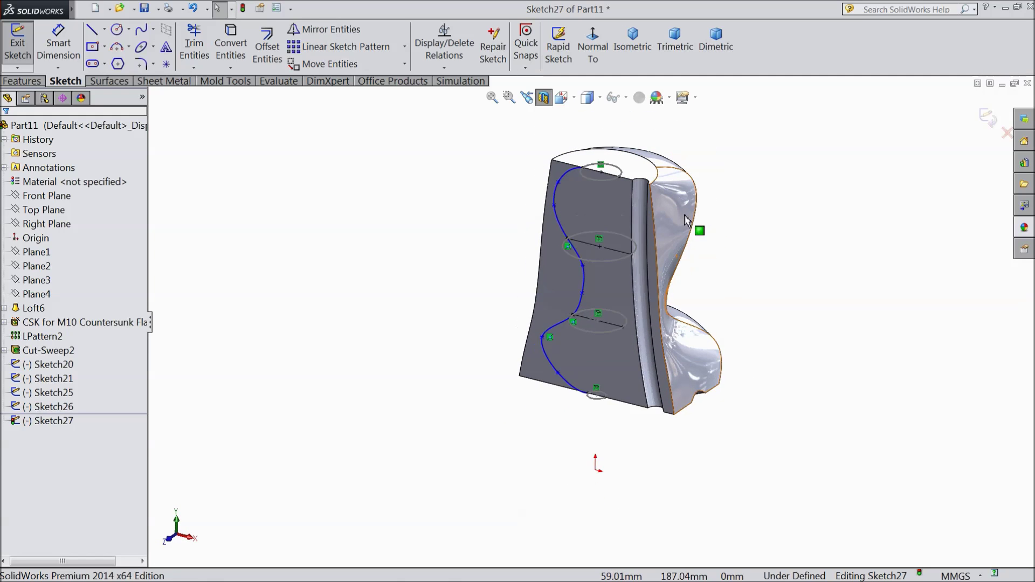
left_click(989, 119)
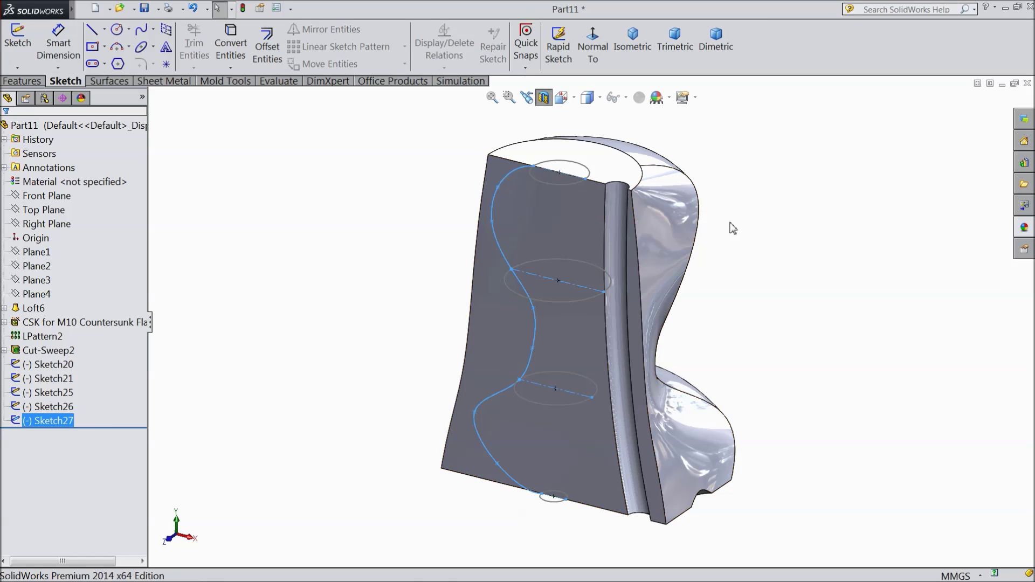
Step: Start a new Lofted Cut feature
left_click(808, 272)
mouse_move(809, 273)
middle_mouse_down()
mouse_move(796, 276)
mouse_move(809, 280)
middle_mouse_up()
left_click(25, 81)
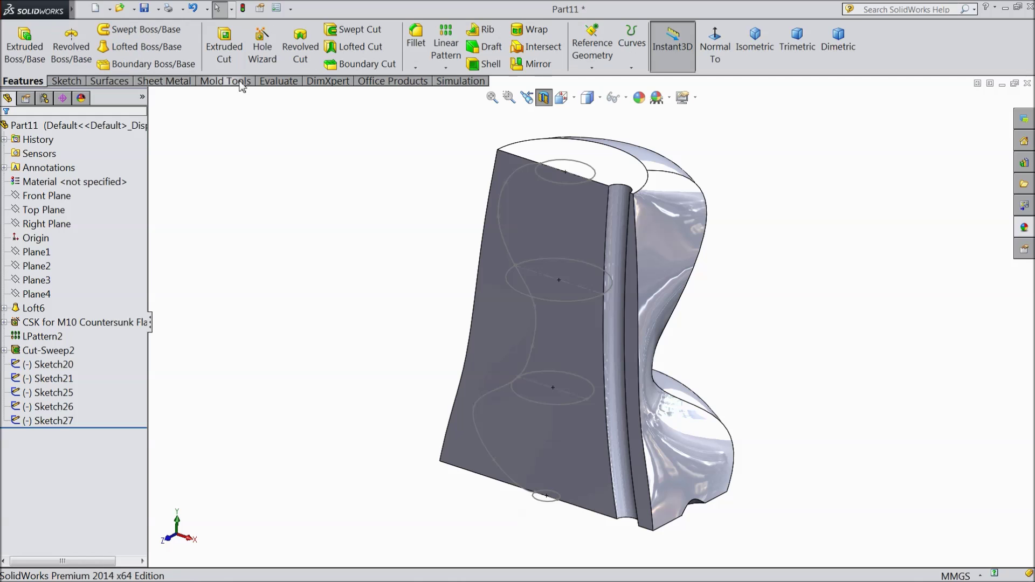
left_click(357, 48)
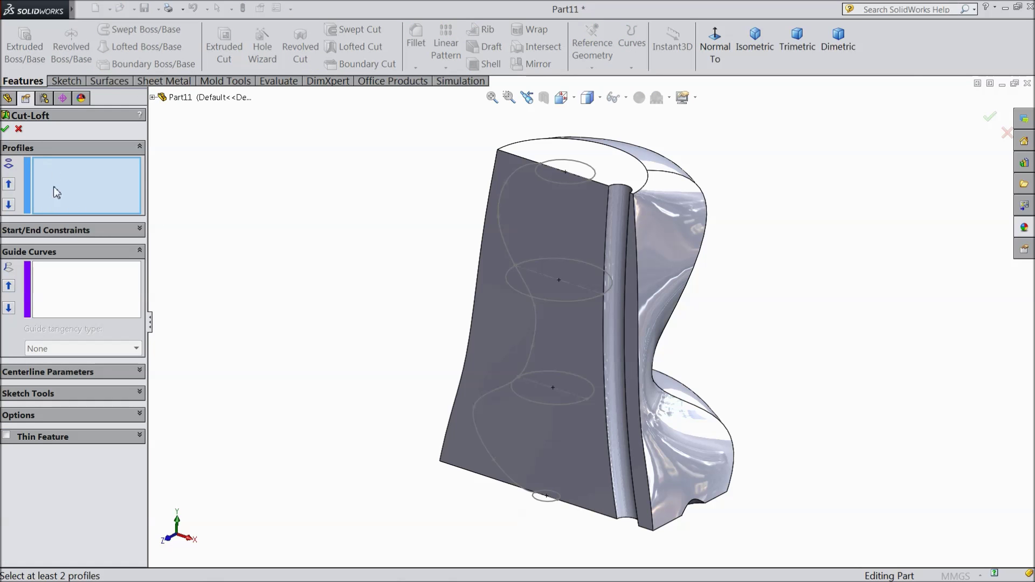
Step: Pick Sketch20, Sketch21, Sketch26 and Sketch25 as loft profiles and inspect the preview
scroll(580, 206, "down", 2)
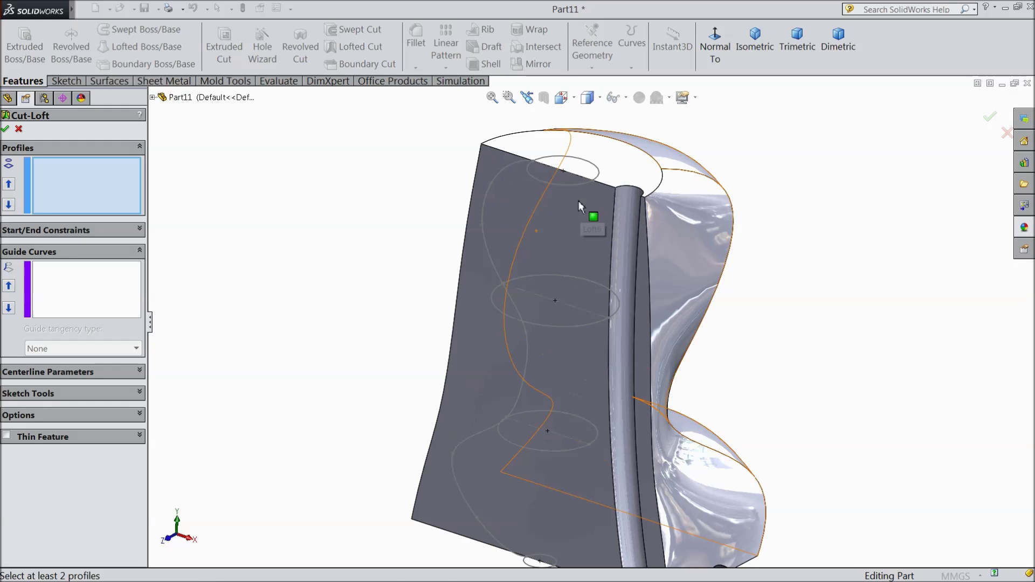
left_click(554, 185)
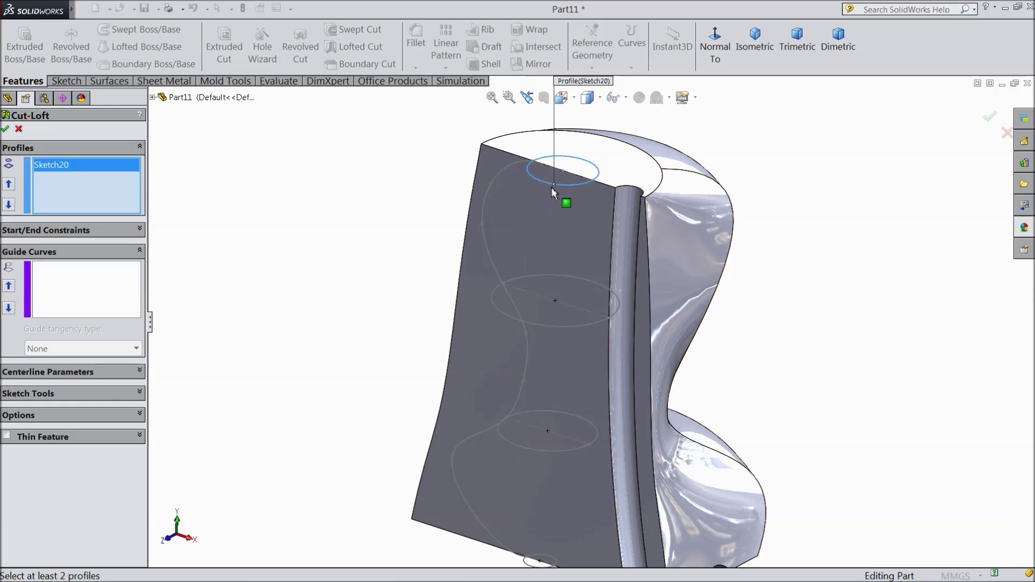
left_click(546, 329)
left_click(550, 451)
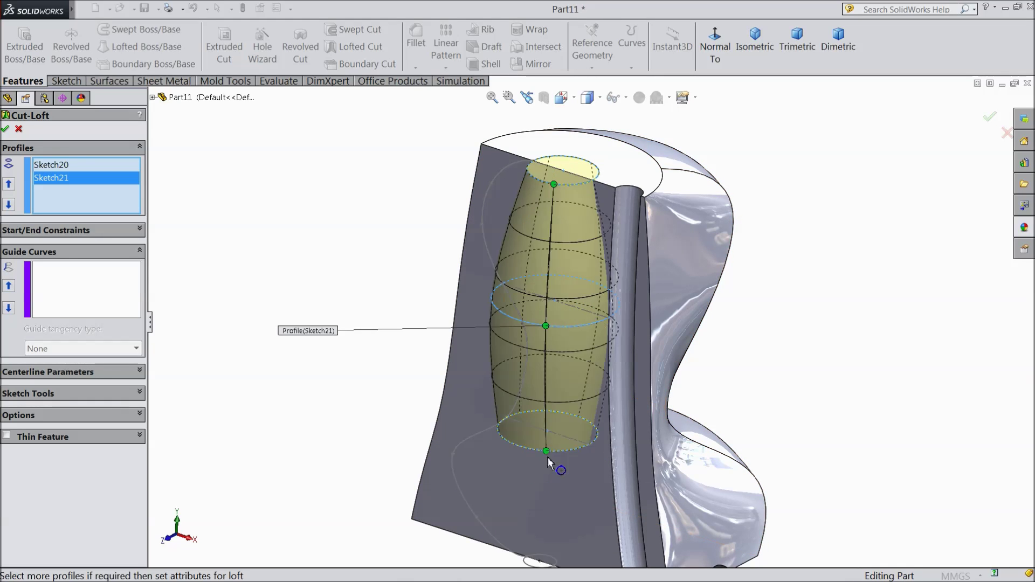
key("z")
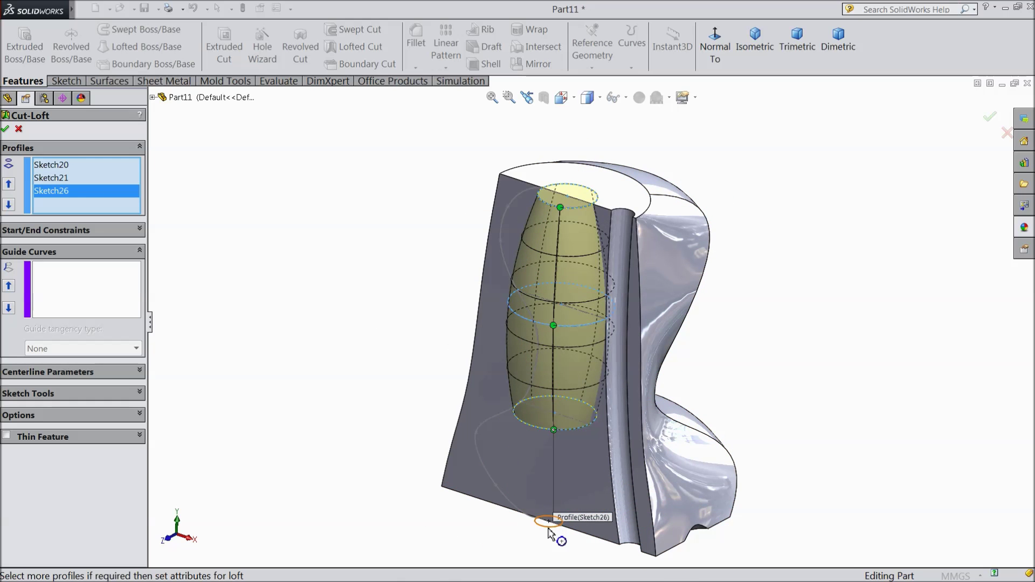
left_click(548, 522)
middle_click_drag(582, 454, 582, 444)
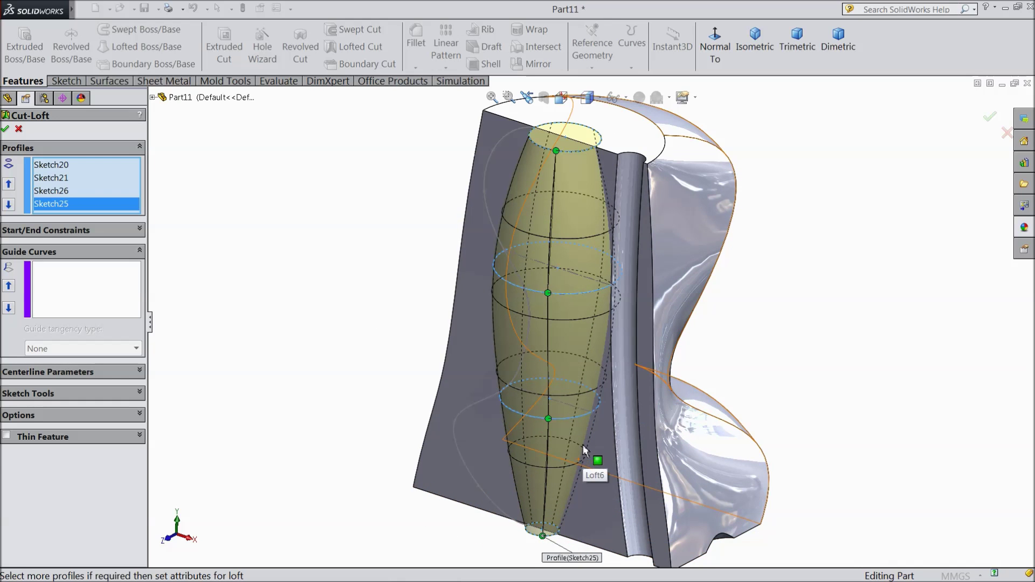
mouse_move(776, 317)
middle_mouse_down()
mouse_move(843, 296)
mouse_move(816, 266)
mouse_move(788, 303)
mouse_move(864, 238)
mouse_move(830, 238)
mouse_move(820, 219)
middle_mouse_up()
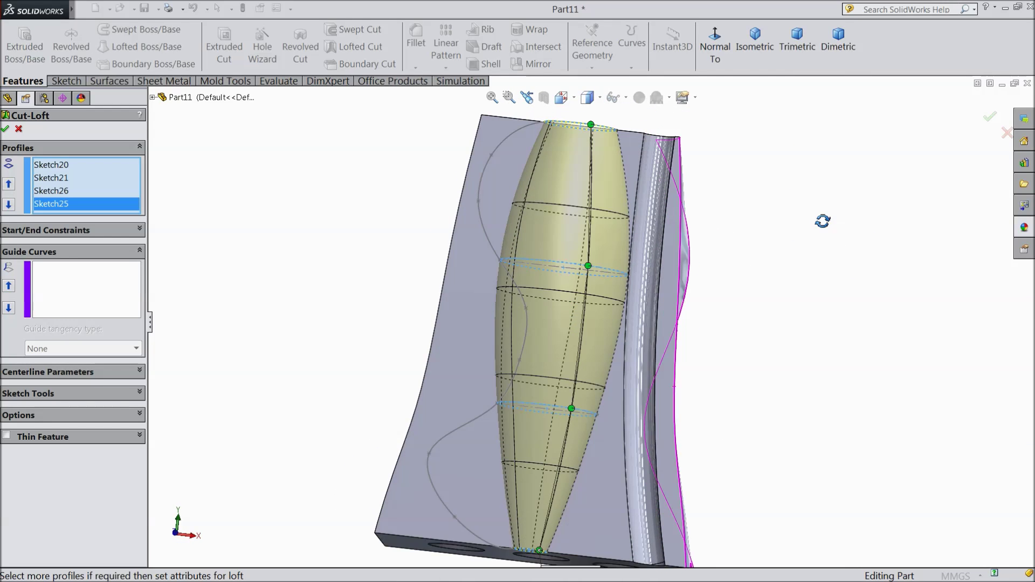
middle_click_drag(561, 338, 513, 368)
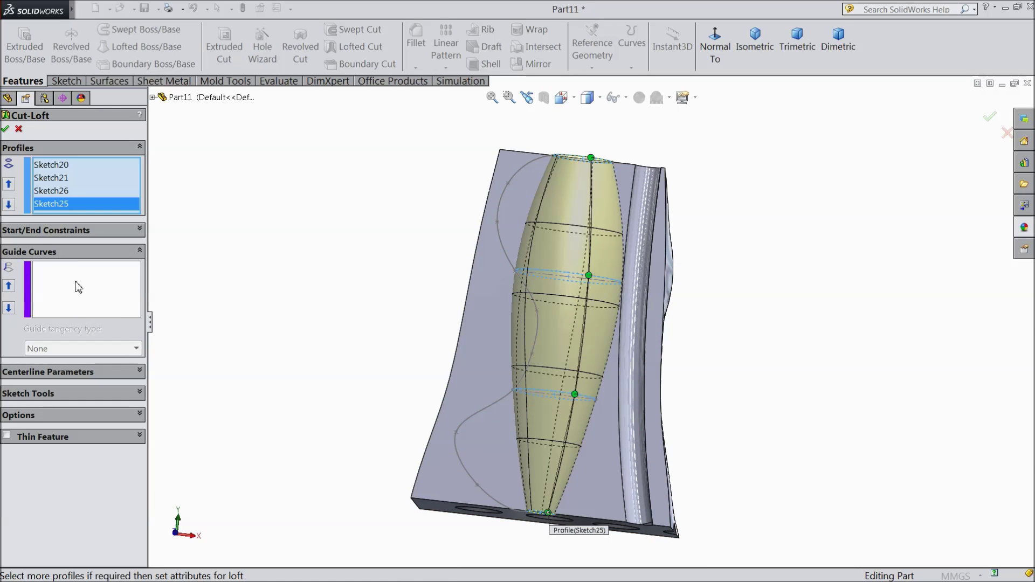
Step: Add Sketch27 as the loft guide curve, check the preview, then cancel the Cut-Loft
left_click(70, 300)
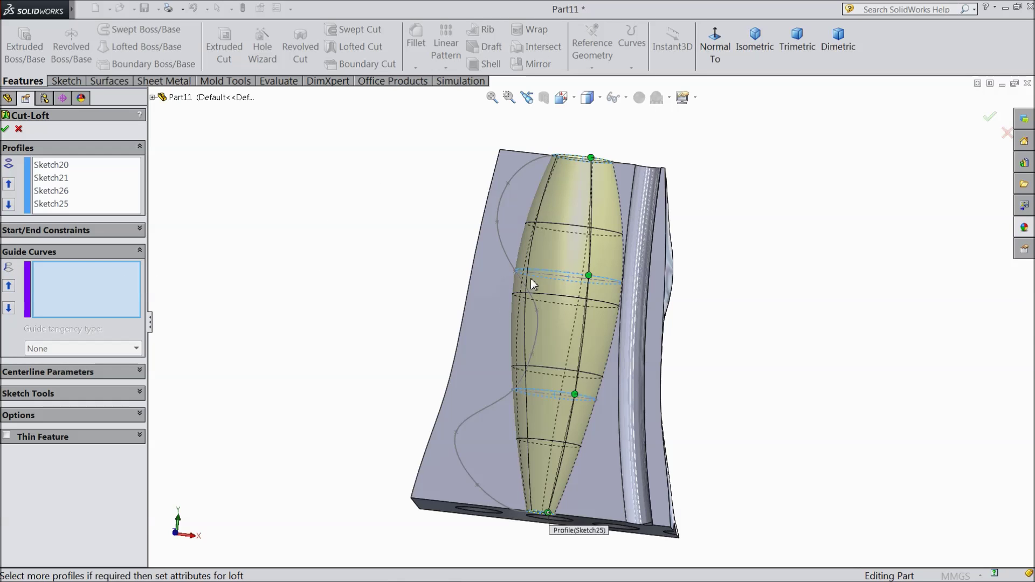
left_click(507, 257)
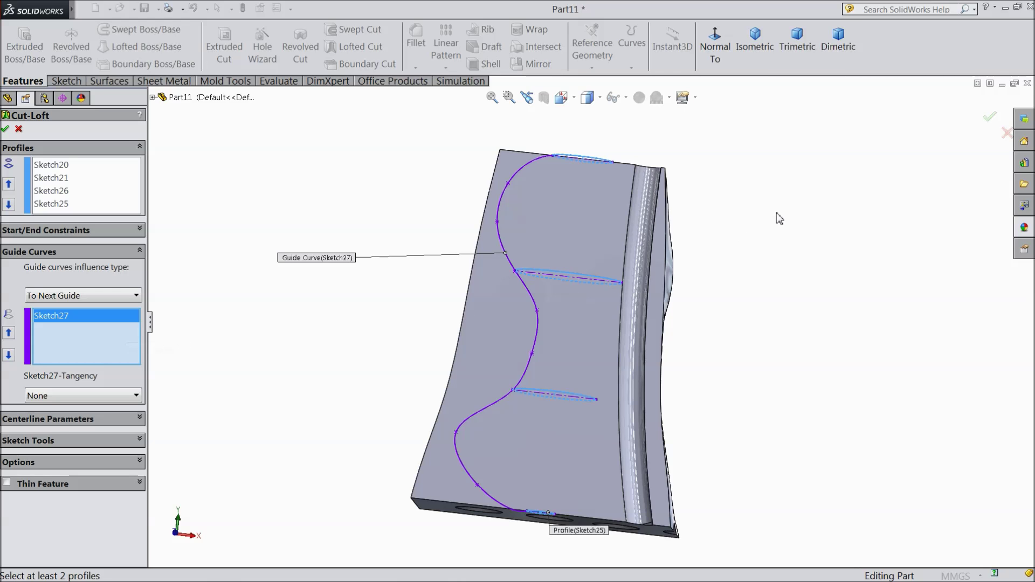
middle_click_drag(776, 214, 777, 220)
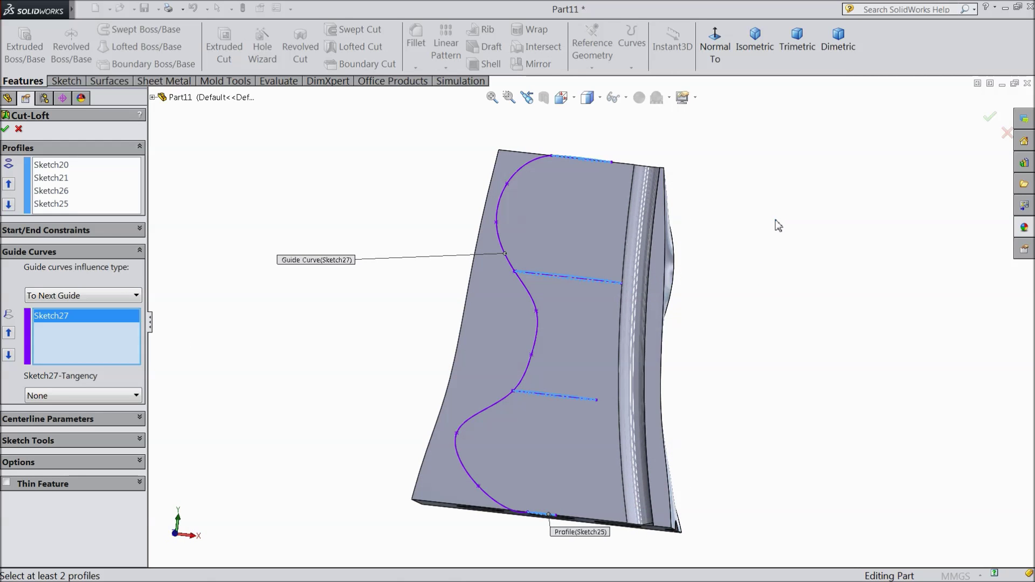
left_click(19, 130)
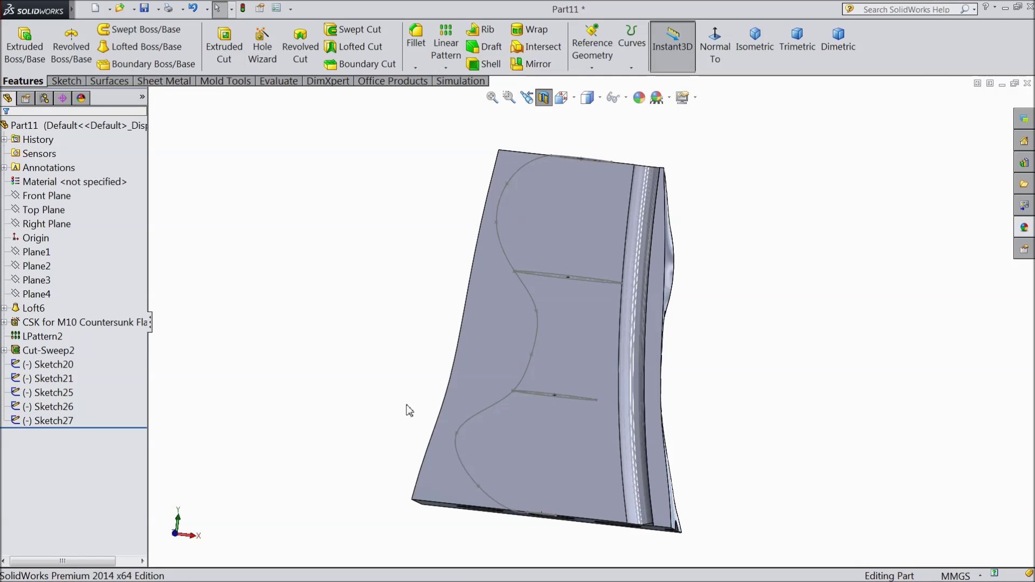
Step: Open the Sketch27 guide curve sketch for editing
scroll(493, 477, "down", 2)
left_click(50, 422)
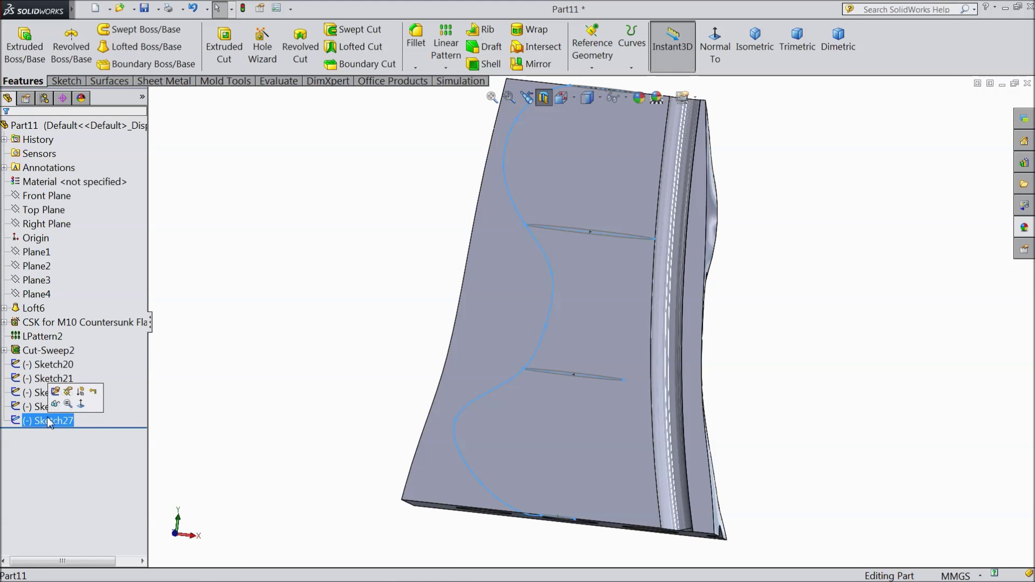
left_click(55, 391)
scroll(547, 512, "down", 3)
scroll(546, 511, "down", 3)
Step: Flatten the spline's bottom tangent to -10.55° and exit the sketch
left_click(509, 426)
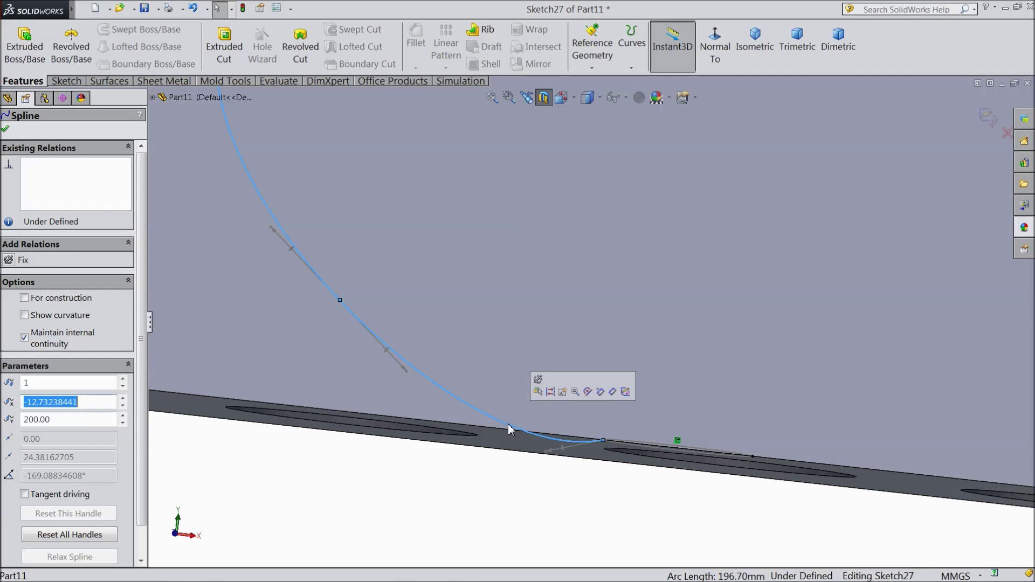
left_click_drag(563, 453, 543, 412)
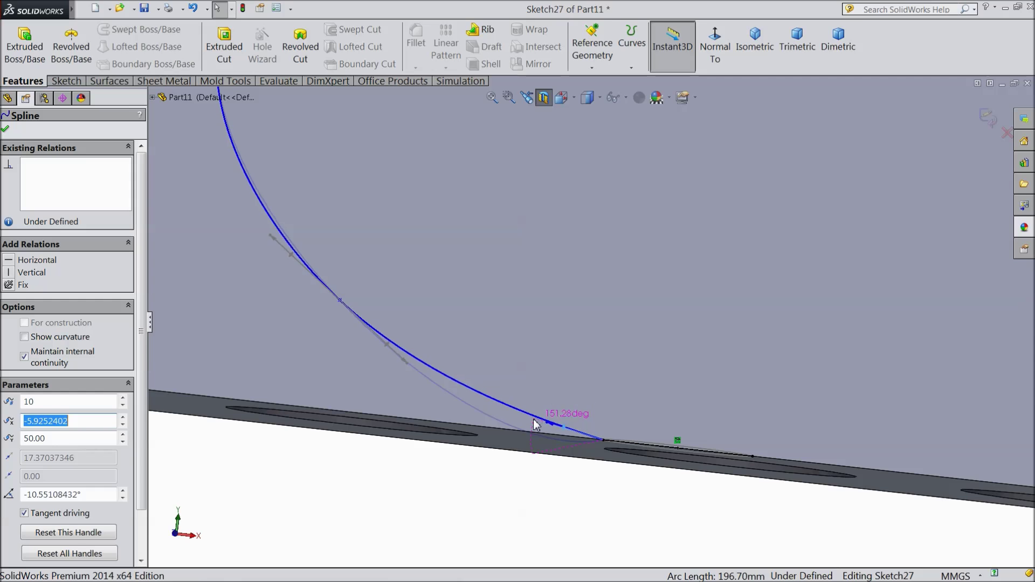
left_click_drag(542, 412, 462, 427)
scroll(475, 414, "up", 3)
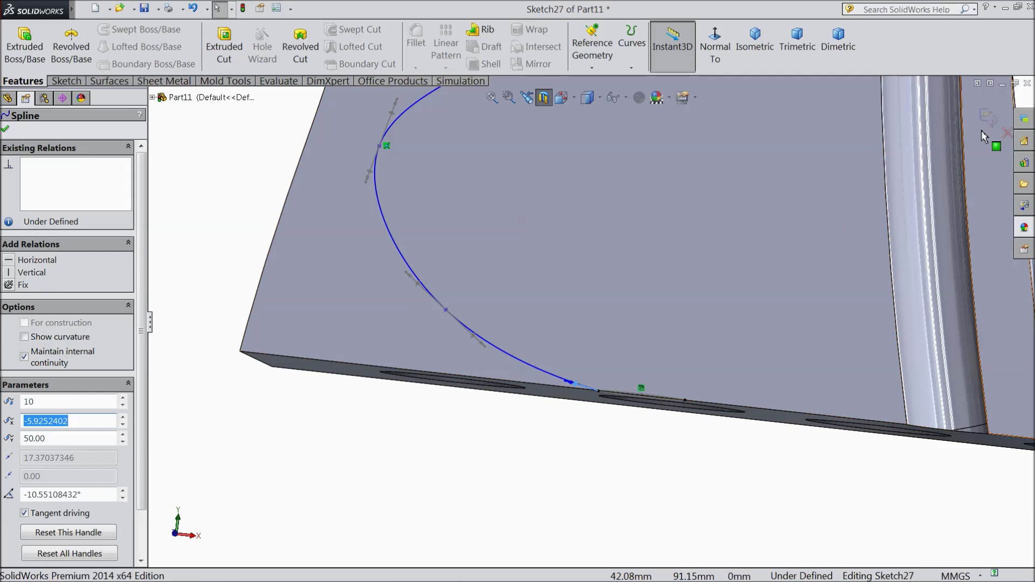
left_click(988, 116)
middle_click_drag(534, 373, 446, 422)
mouse_move(763, 173)
middle_mouse_down()
mouse_move(739, 238)
mouse_move(730, 221)
middle_mouse_up()
scroll(660, 156, "down", 2)
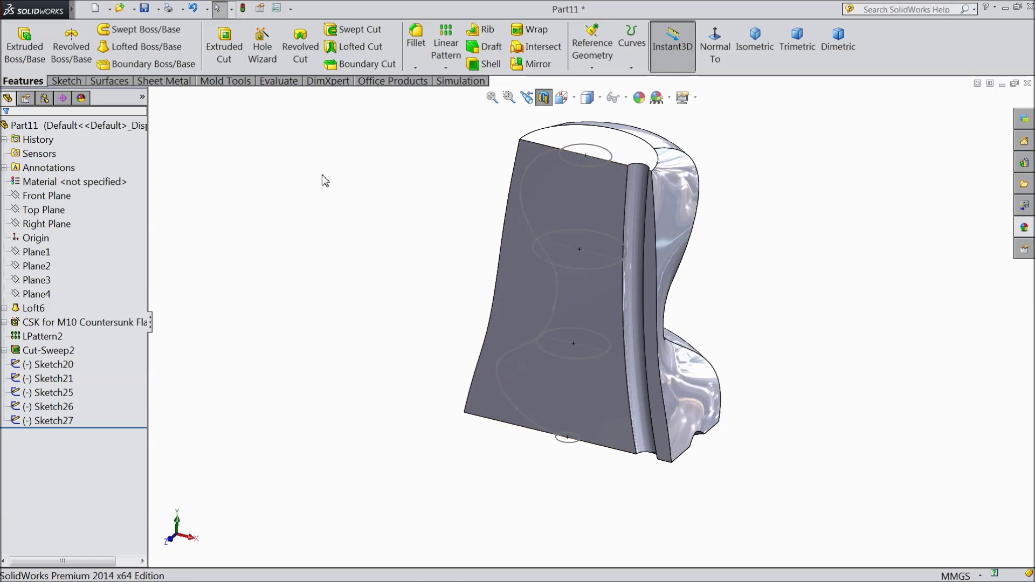
Step: Start a new Lofted Cut with Sketch20, 21, 26 and 25 as profiles, top to bottom
left_click(356, 47)
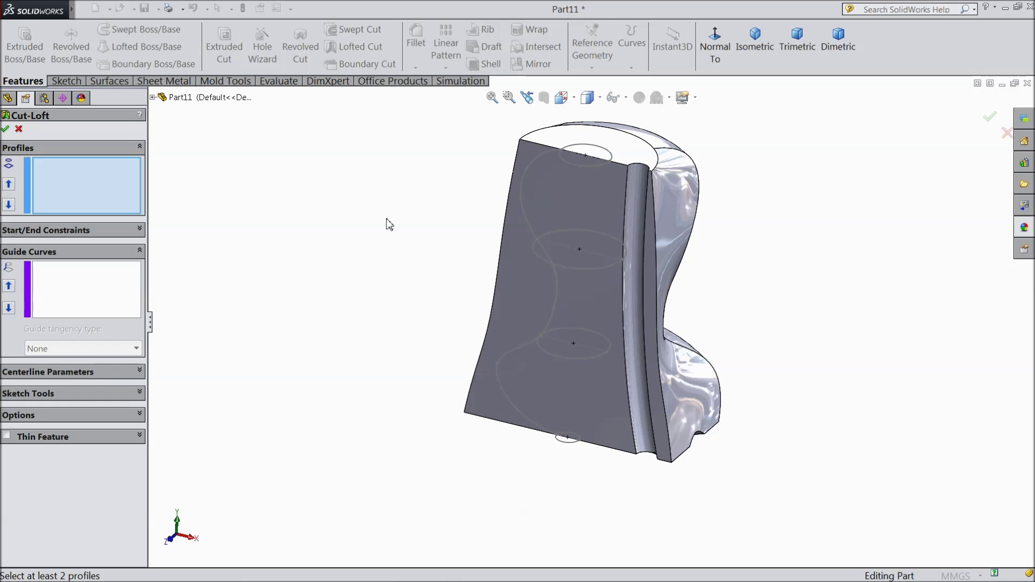
left_click(585, 166)
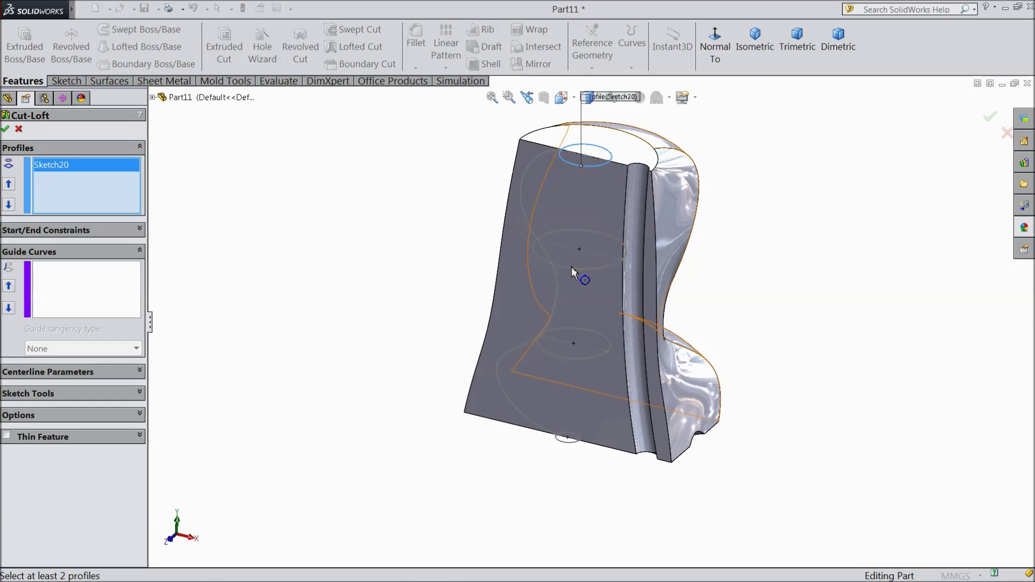
left_click(572, 268)
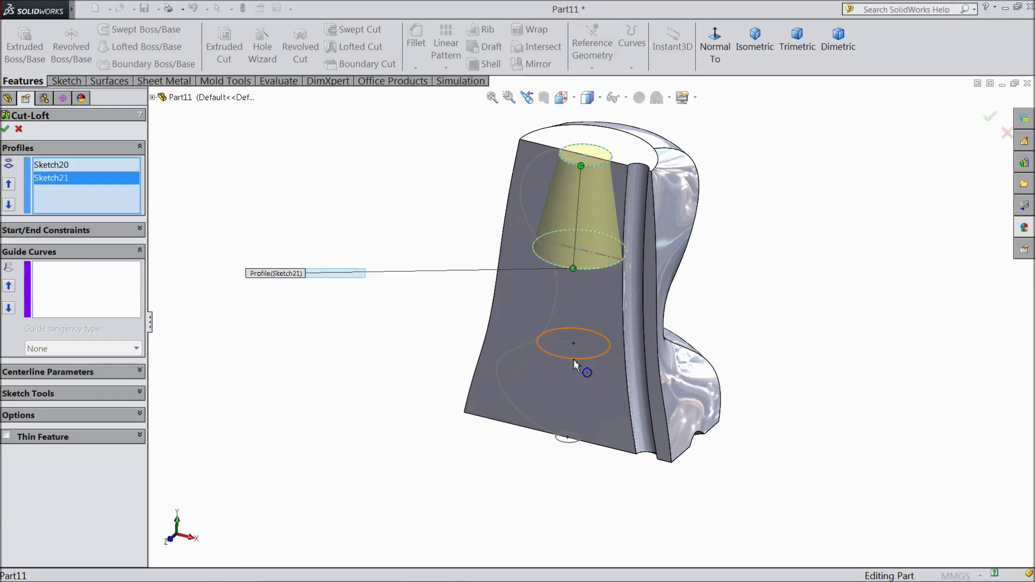
left_click(574, 359)
scroll(575, 458, "down", 4)
left_click(562, 428)
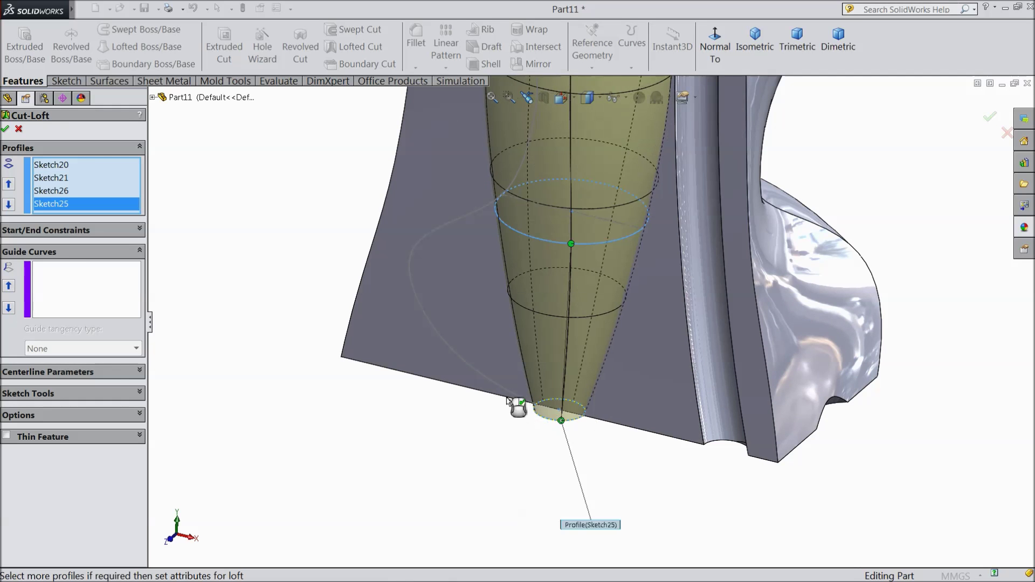
scroll(593, 324, "up", 5)
Step: Set Sketch27 as the guide curve, giving an S-shaped cavity preview
middle_click_drag(745, 301, 760, 234)
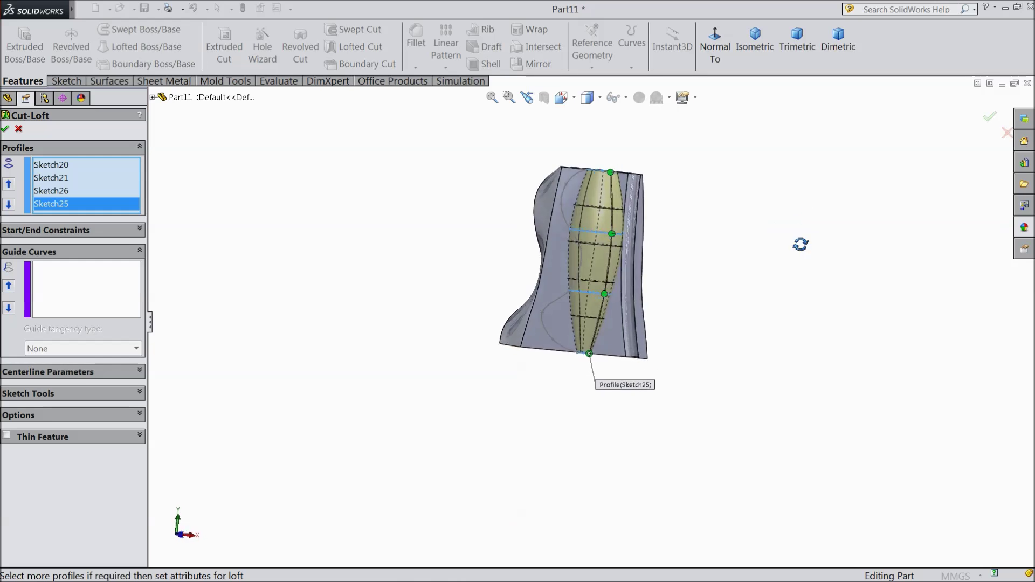
scroll(634, 215, "down", 3)
scroll(634, 215, "down", 2)
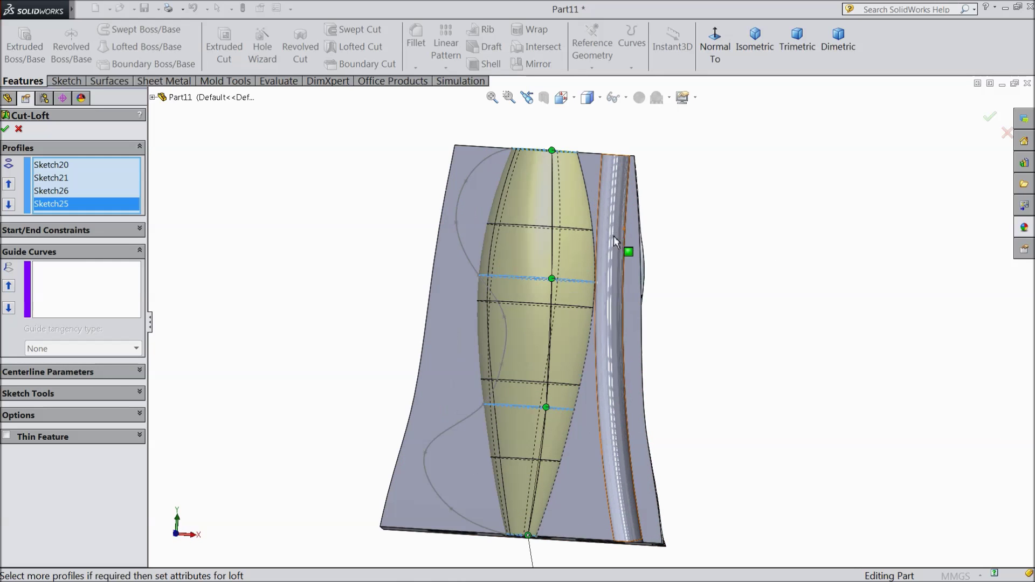
left_click(76, 296)
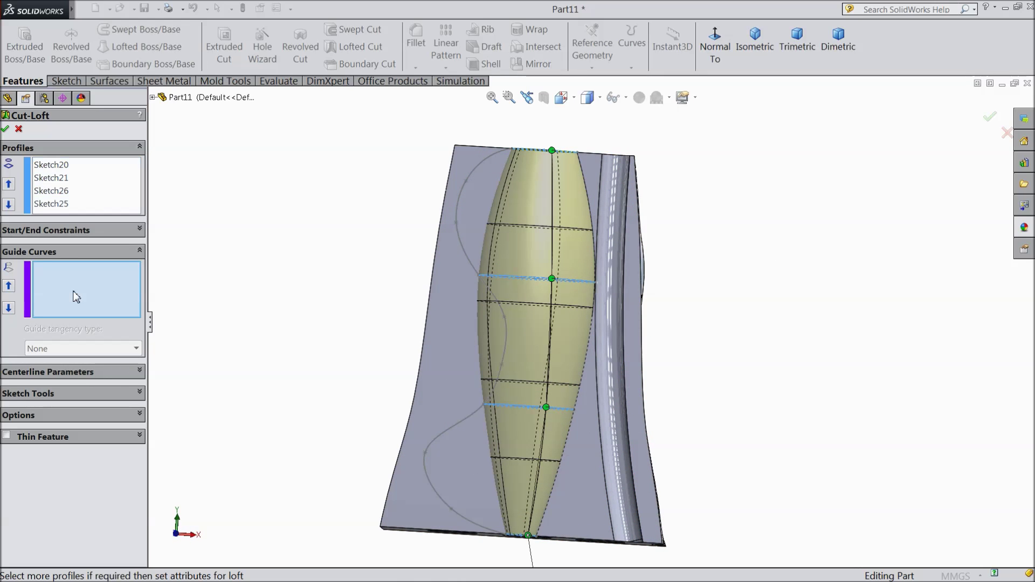
left_click(438, 444)
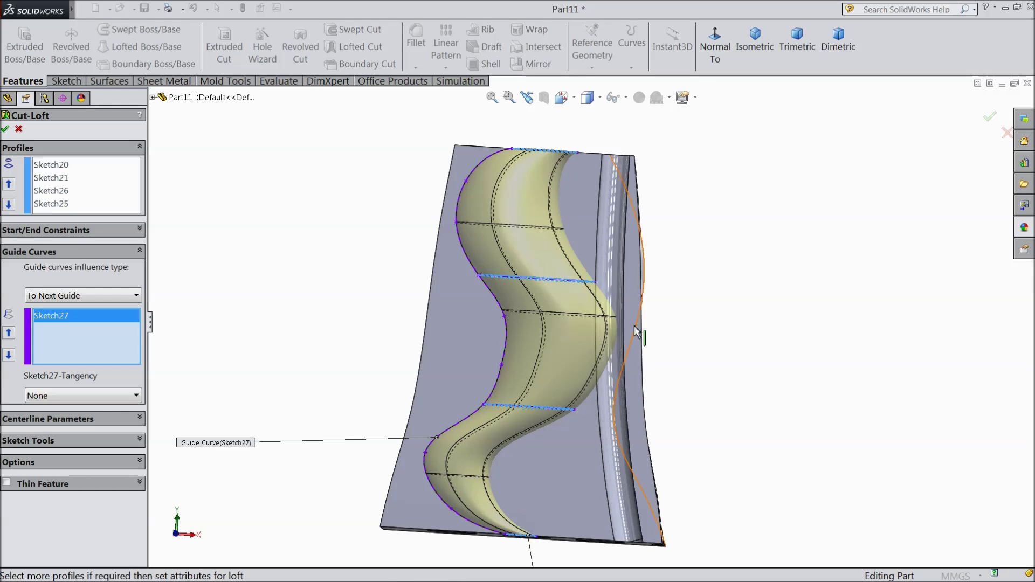
Step: Orbit the model to inspect the wavy Cut-Loft4 preview and the finished S-shaped groove
middle_click_drag(719, 330, 651, 285)
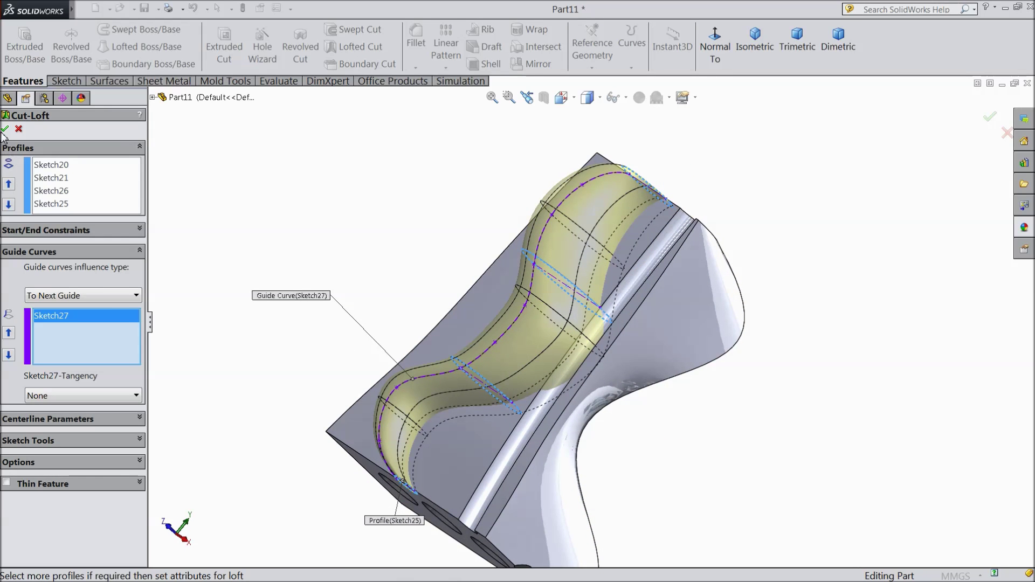
mouse_move(351, 261)
middle_mouse_down()
mouse_move(450, 258)
mouse_move(395, 302)
mouse_move(358, 212)
mouse_move(323, 291)
mouse_move(392, 337)
mouse_move(390, 255)
mouse_move(350, 312)
mouse_move(309, 342)
mouse_move(307, 303)
mouse_move(213, 286)
mouse_move(279, 291)
mouse_move(347, 327)
mouse_move(383, 237)
mouse_move(367, 284)
mouse_move(323, 342)
mouse_move(328, 334)
middle_mouse_up()
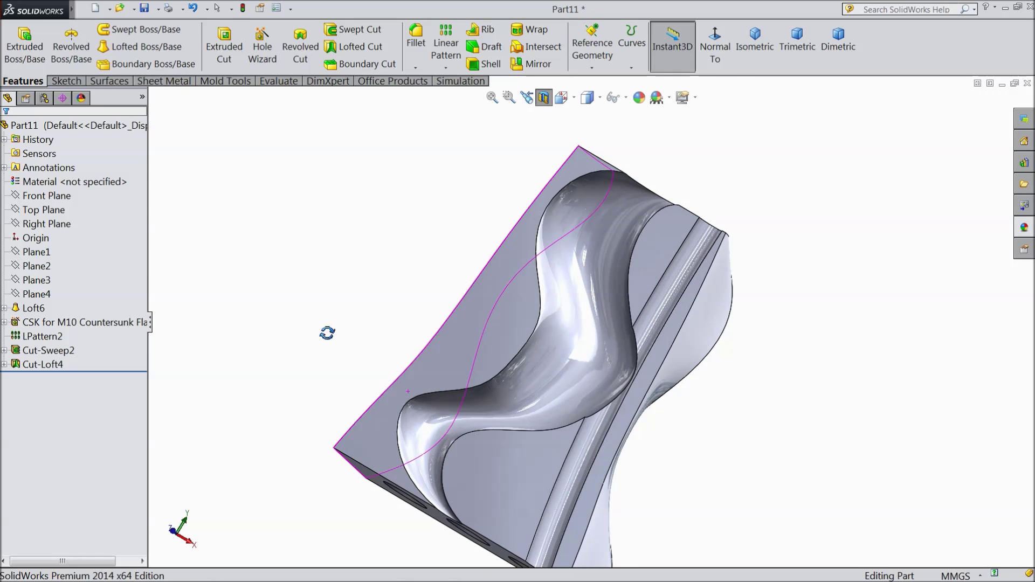
Step: Turn off Section View and orbit the whole part upright to show its top face
left_click(542, 104)
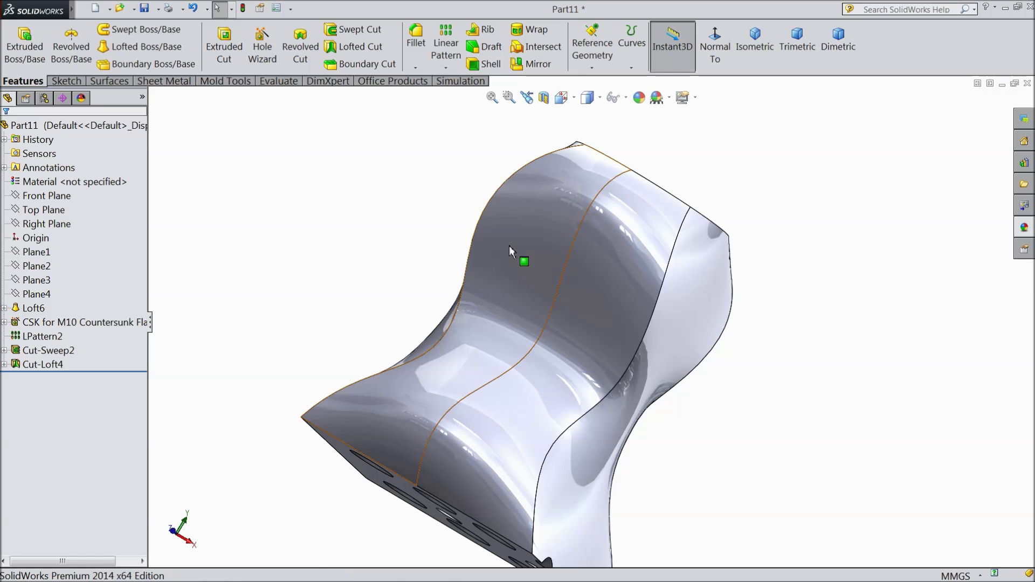
mouse_move(797, 312)
middle_mouse_down()
mouse_move(670, 231)
mouse_move(658, 282)
mouse_move(631, 280)
mouse_move(739, 305)
mouse_move(741, 361)
mouse_move(766, 284)
mouse_move(774, 144)
mouse_move(709, 161)
mouse_move(564, 169)
mouse_move(596, 227)
mouse_move(540, 280)
mouse_move(516, 357)
mouse_move(527, 273)
mouse_move(546, 326)
middle_mouse_up()
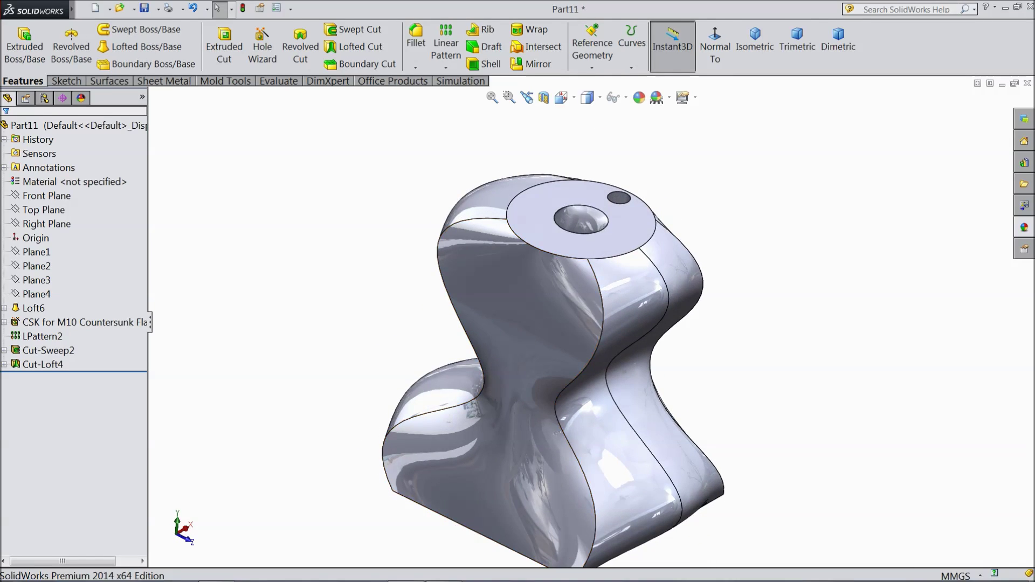